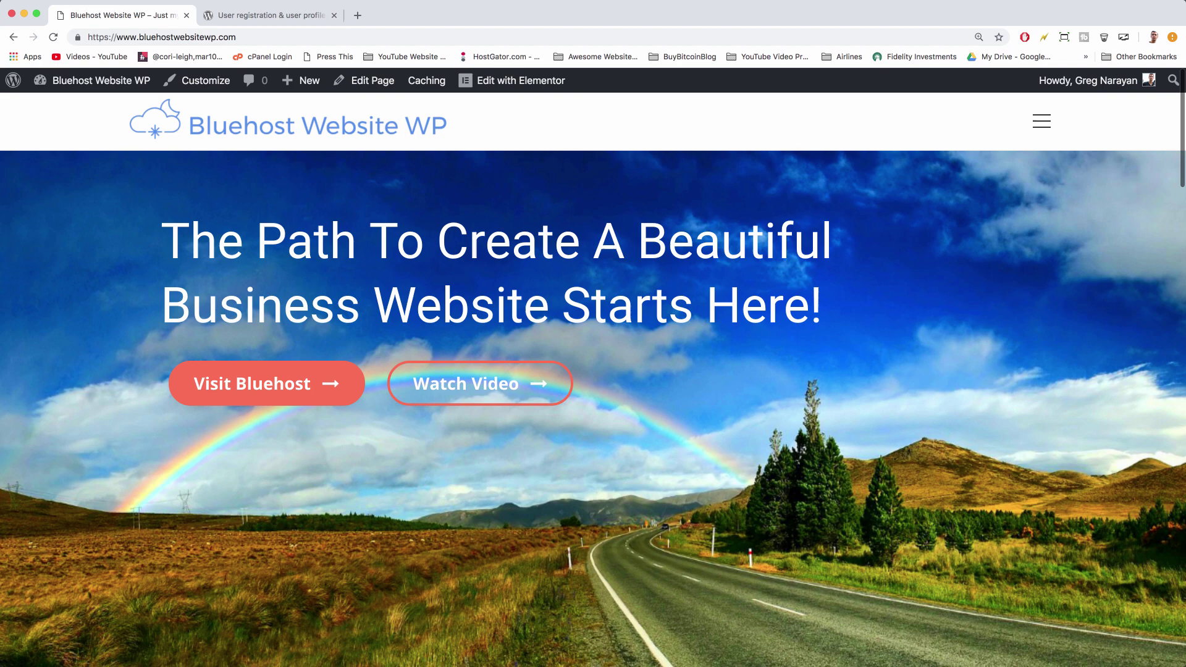
- Search Google in a new tab for 'registration page for wordpress' and browse the results
click(357, 16)
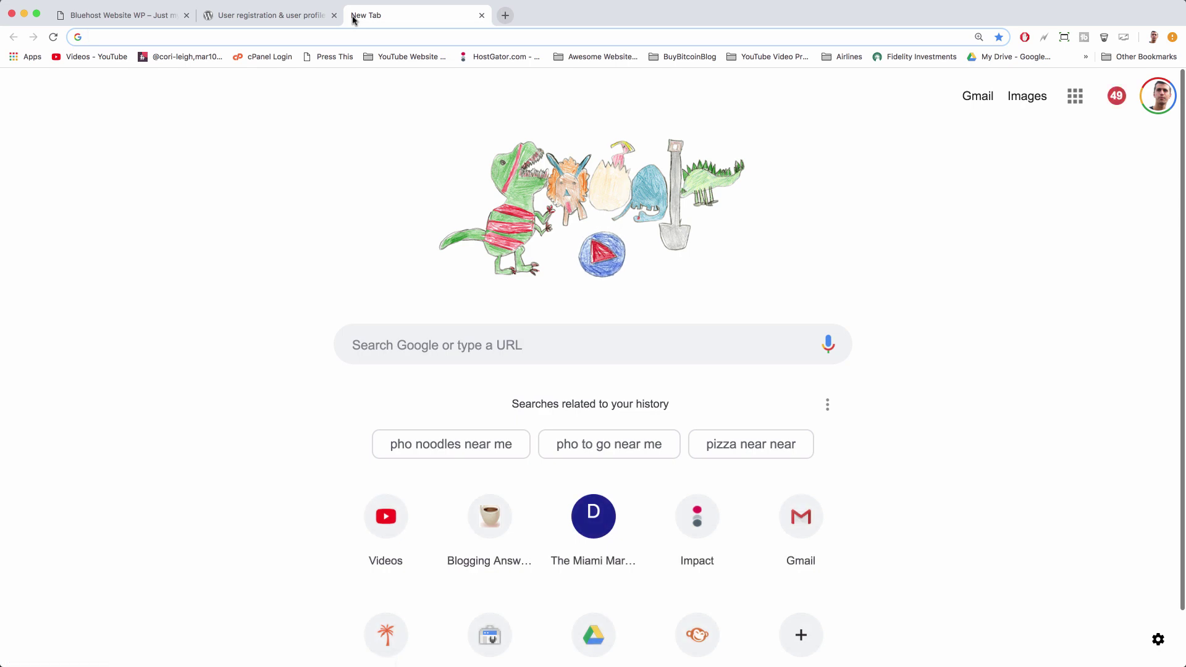
text(registration )
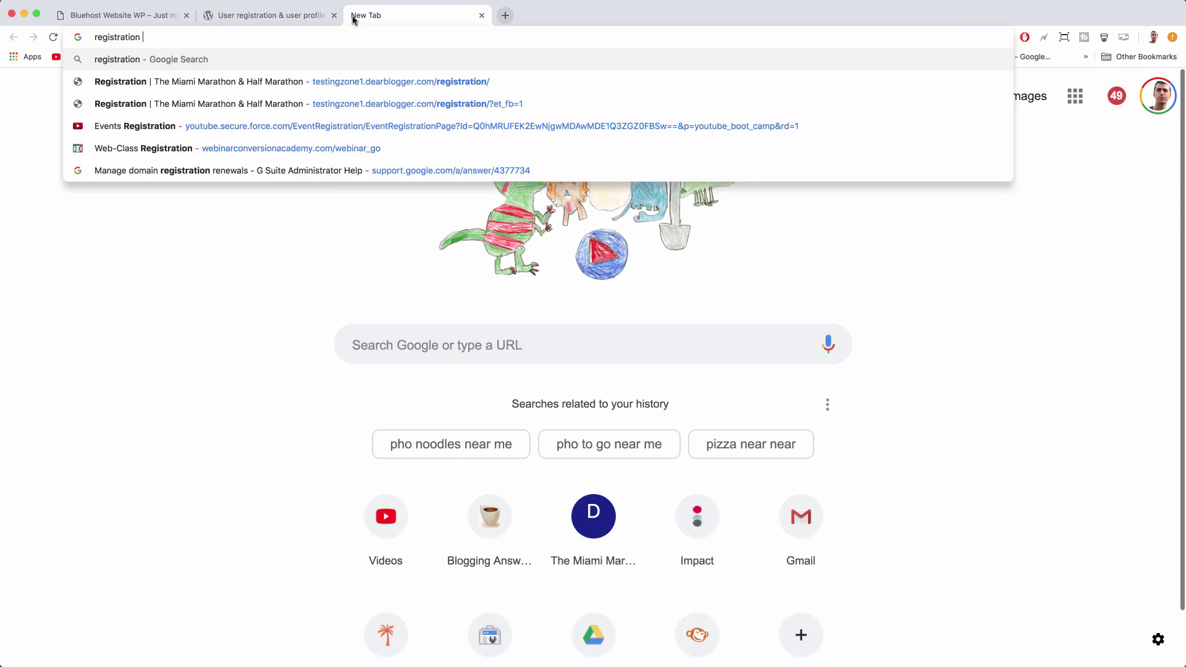
text(page for wordpress)
key(Return)
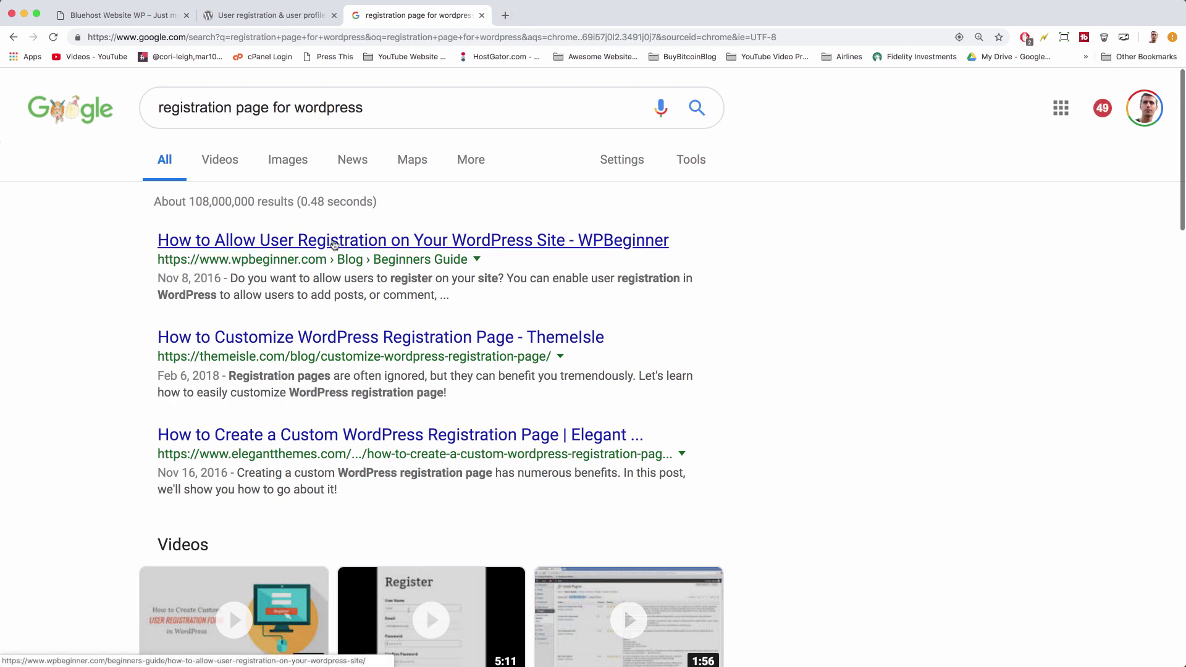
scroll(333, 244, down, 3)
scroll(334, 244, down, 1)
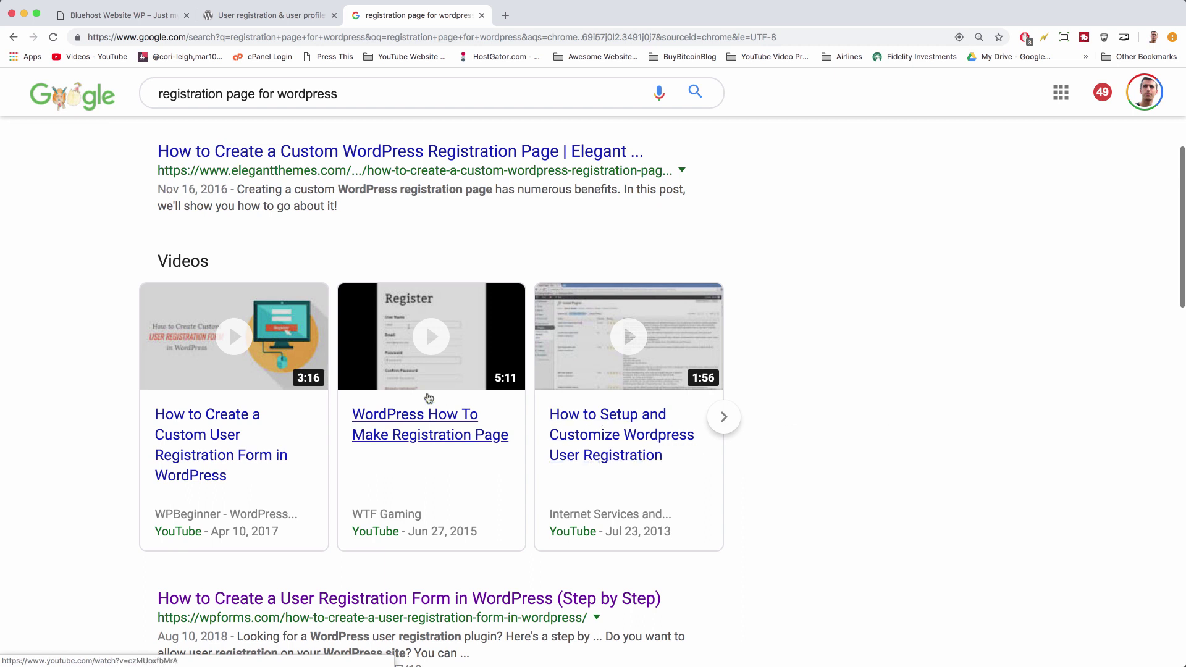
scroll(429, 396, down, 3)
scroll(503, 378, down, 2)
scroll(773, 437, up, 10)
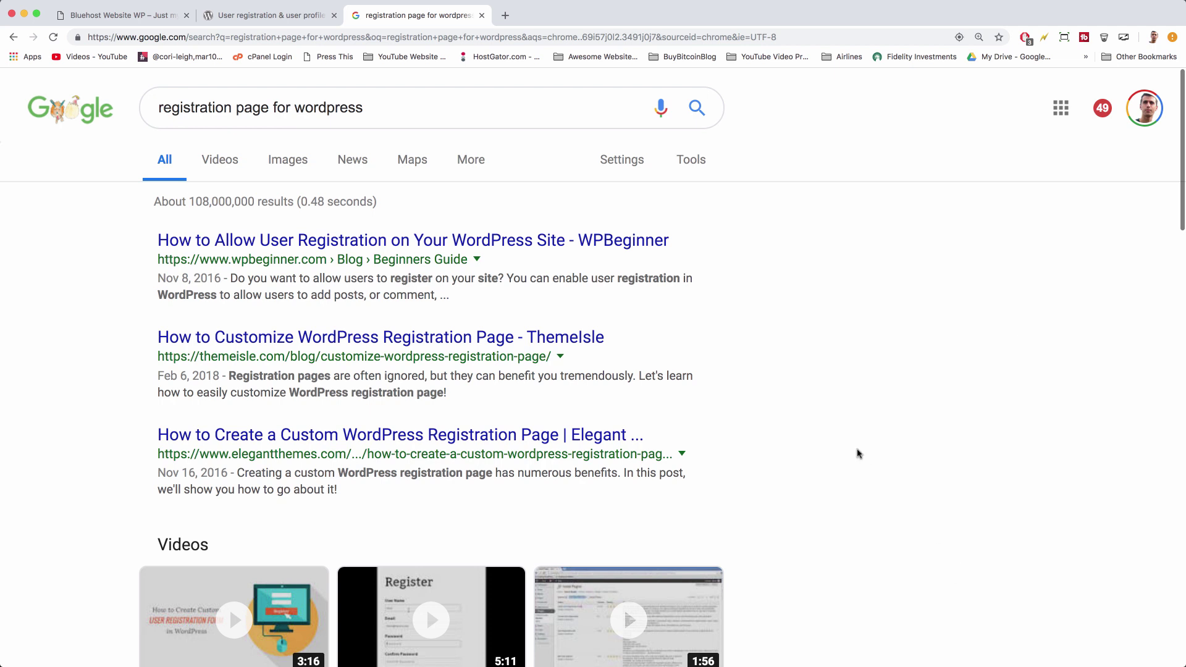
- Close the Google tab and scroll the Profile Builder plugin page to its shortcode list
click(481, 16)
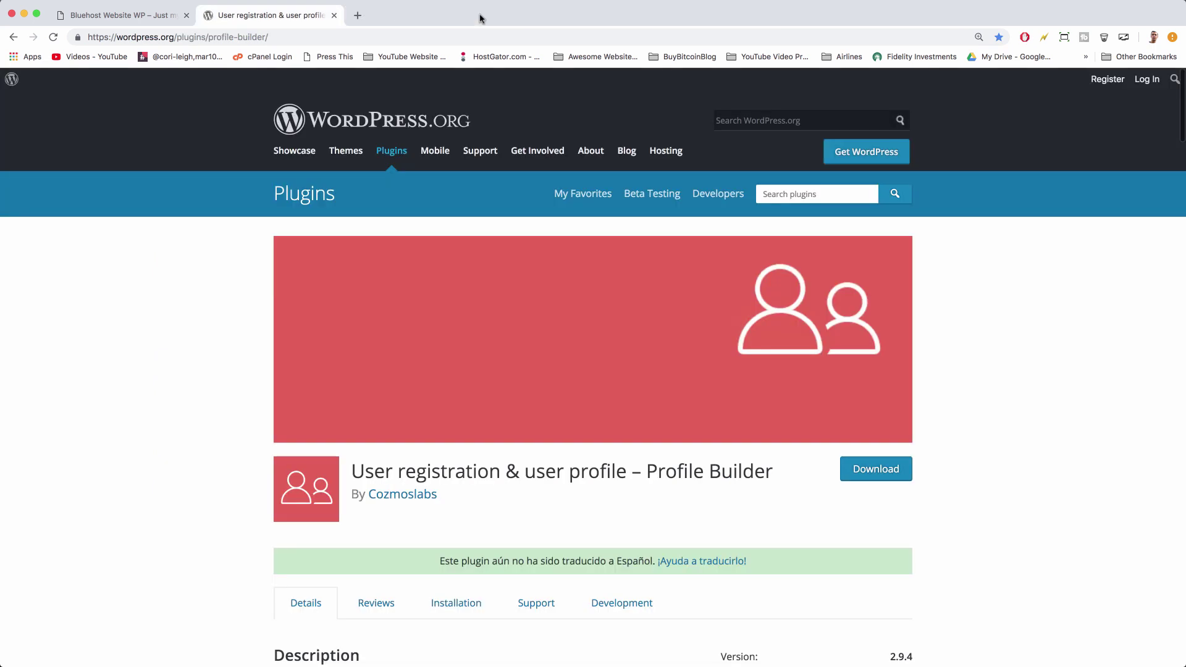
scroll(222, 274, down, 2)
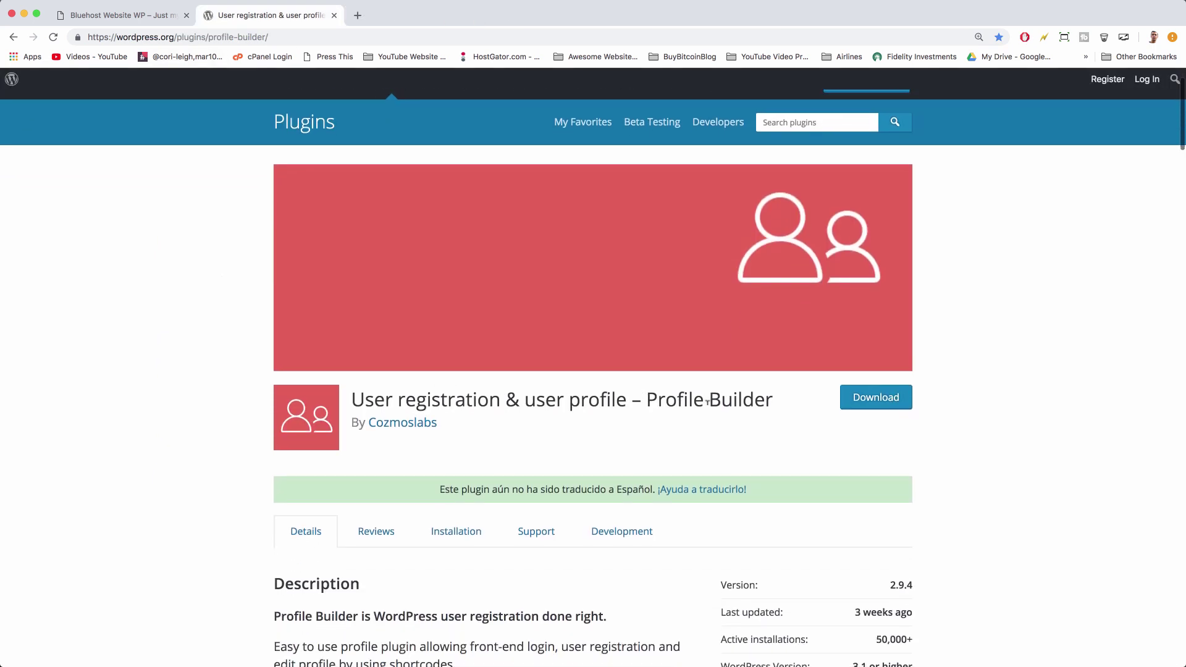
scroll(708, 402, down, 2)
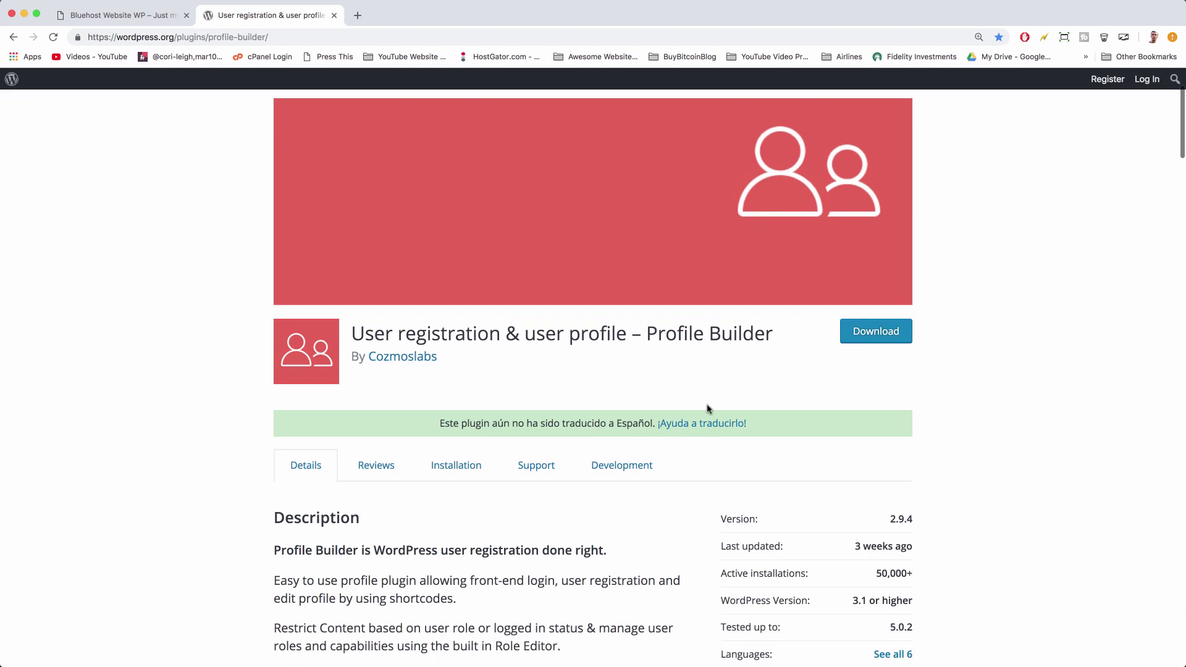
scroll(709, 409, down, 2)
scroll(709, 409, down, 15)
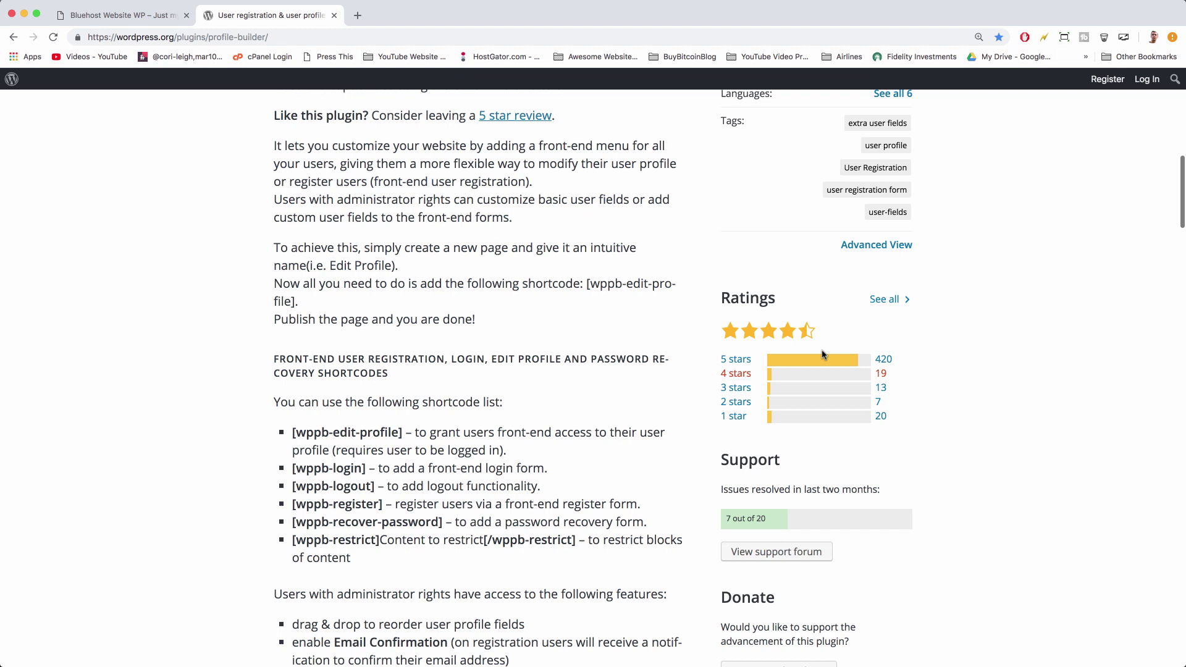
scroll(694, 392, down, 3)
scroll(694, 392, down, 1)
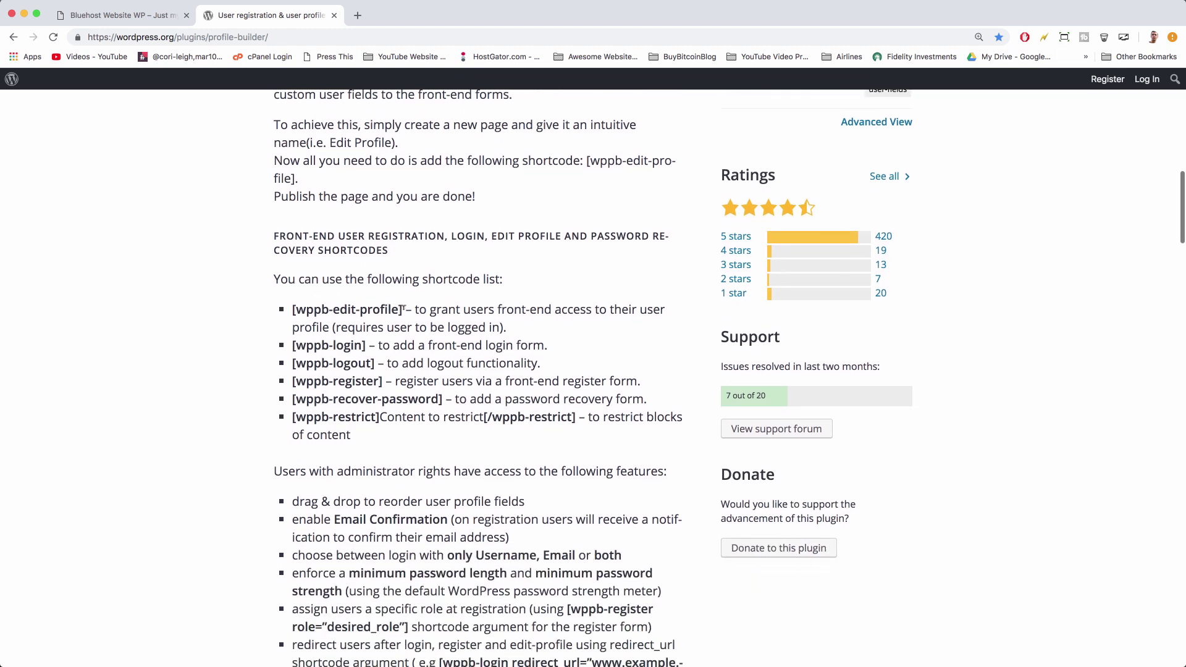
- Select the [wppb-edit-profile] shortcode, then scroll back up the plugin page
drag(401, 309, 288, 314)
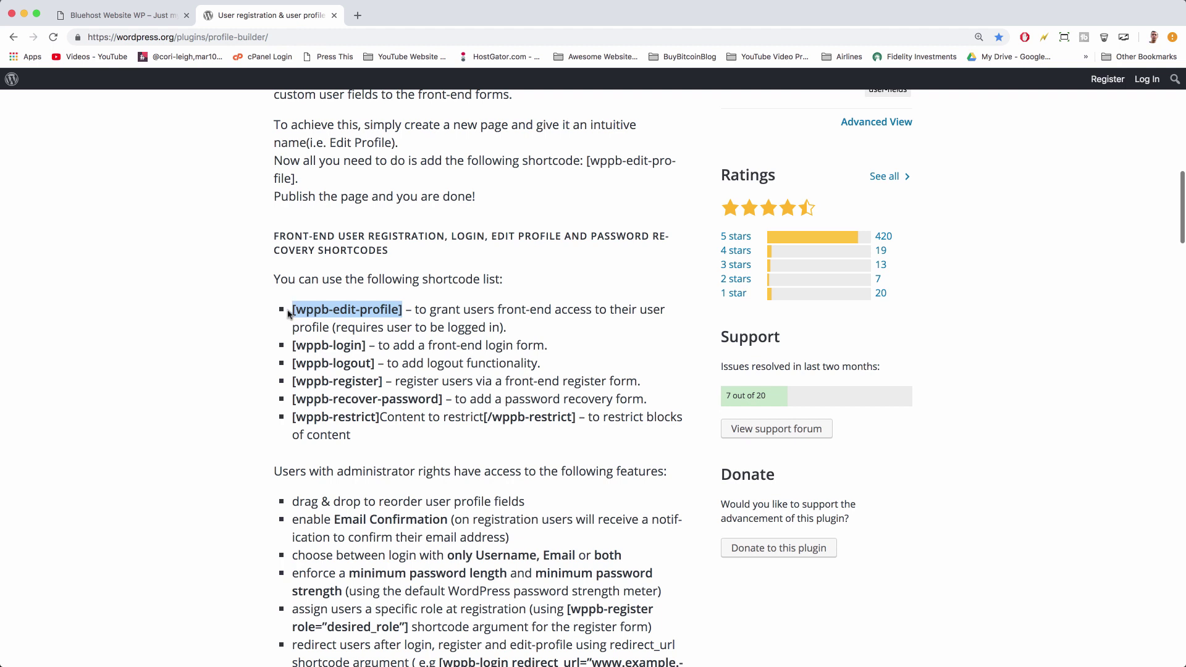
click(358, 343)
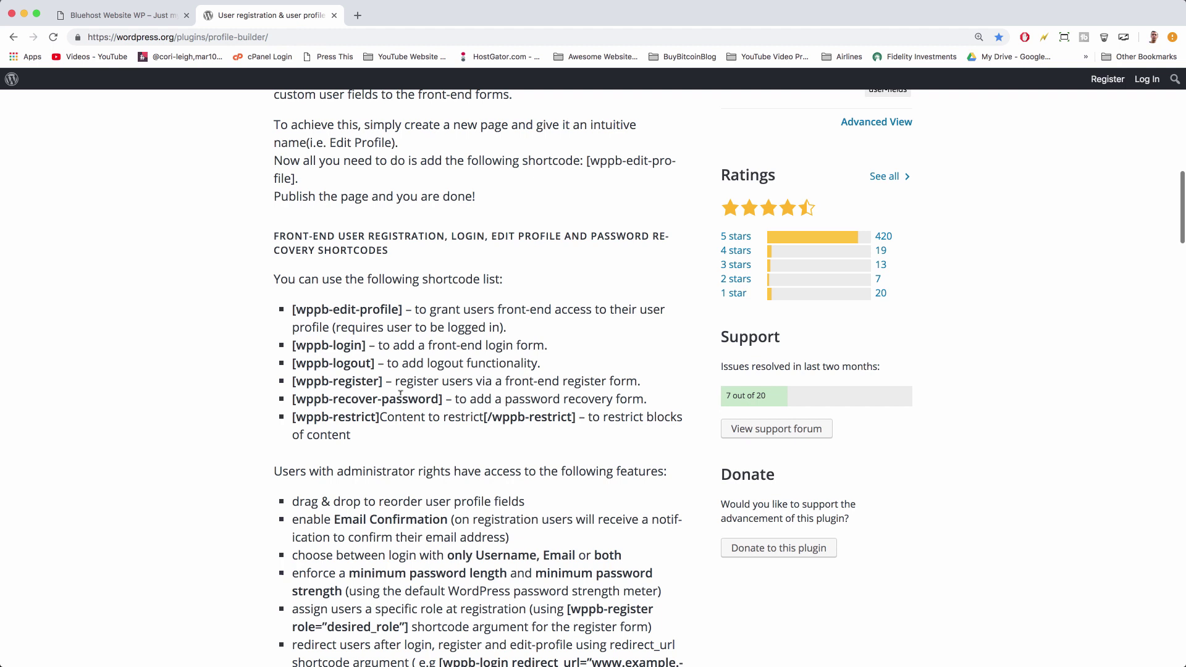
scroll(380, 328, down, 3)
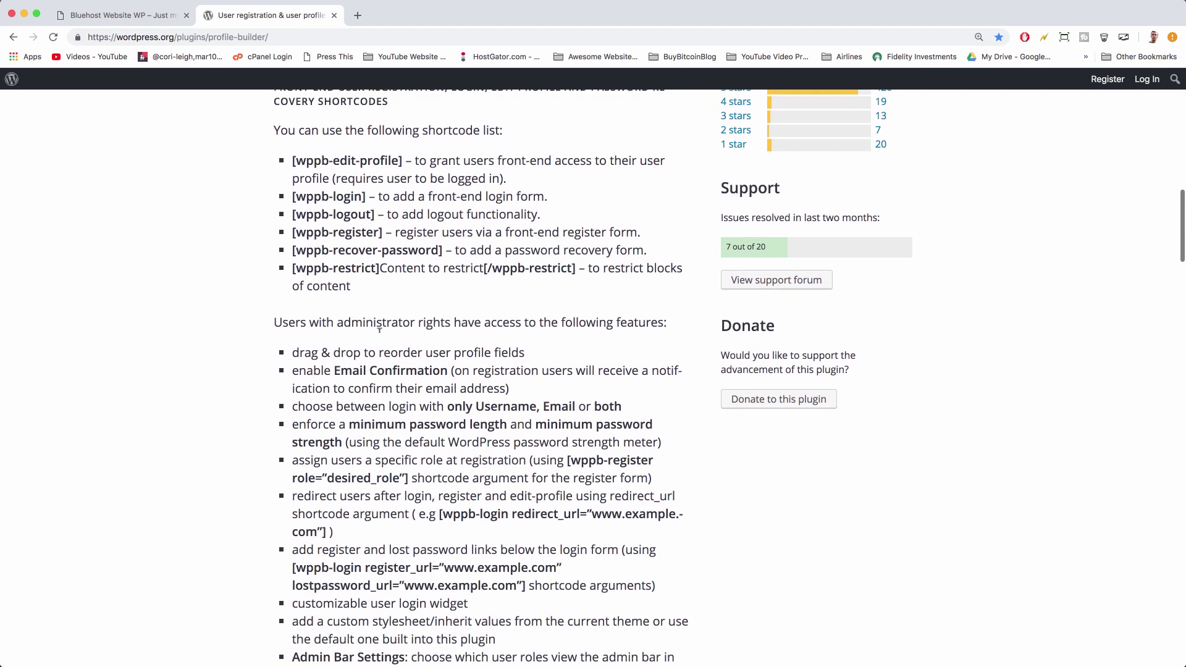
scroll(464, 369, up, 3)
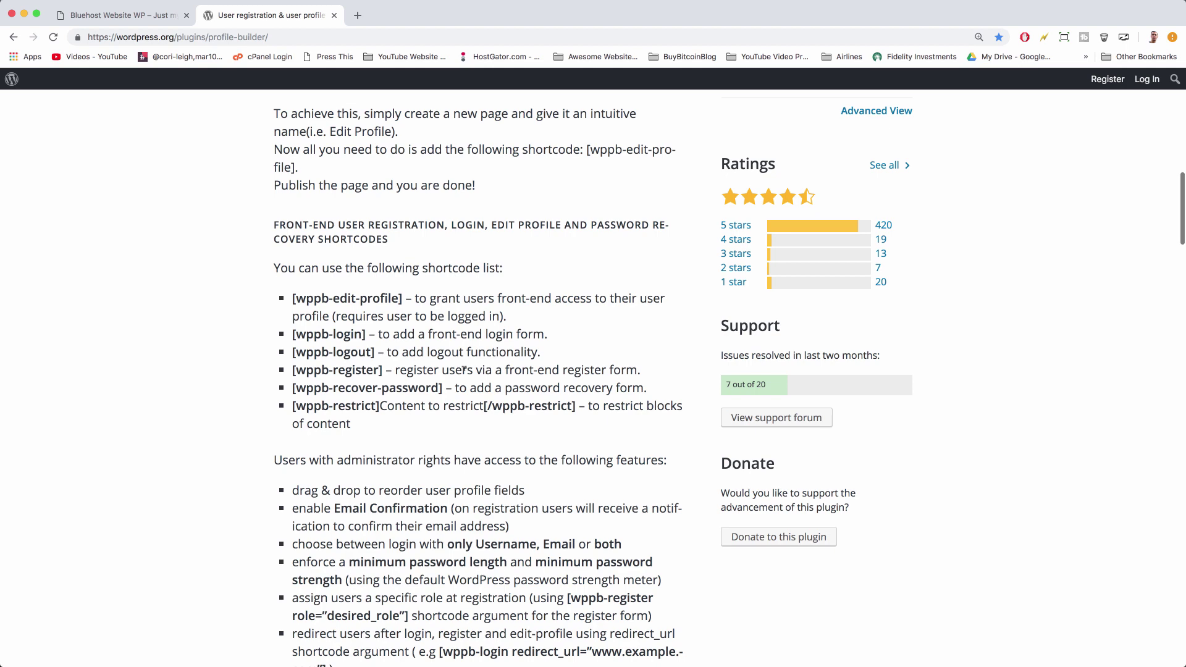
scroll(481, 369, up, 2)
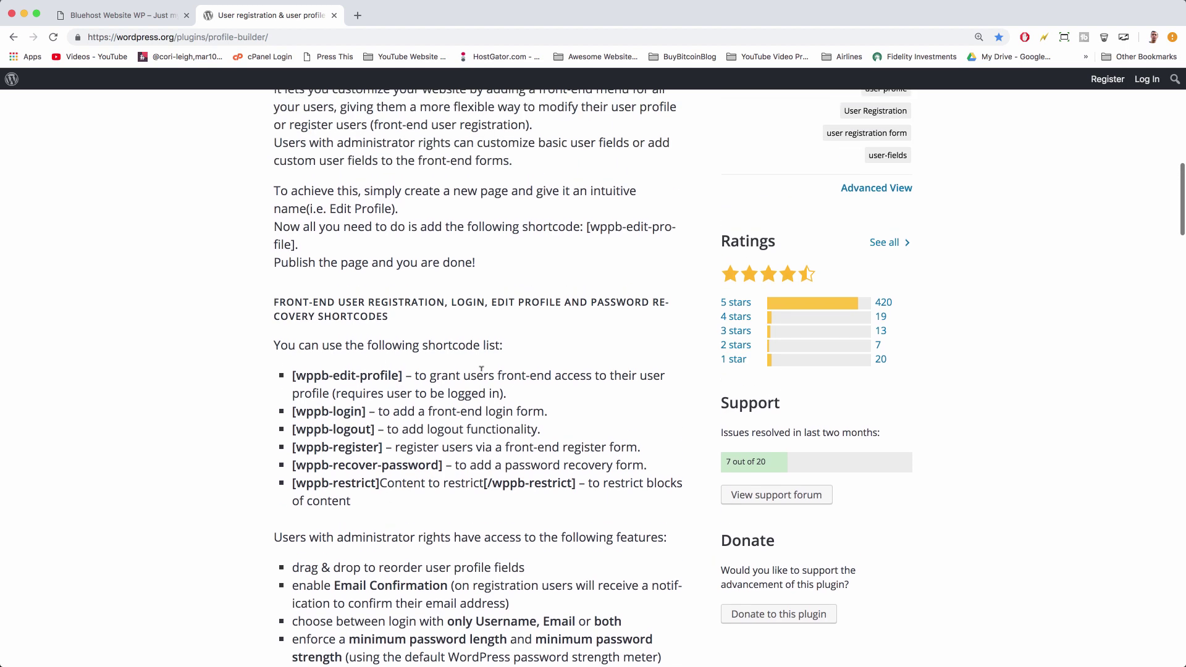
scroll(517, 338, up, 15)
- Return to the Bluehost Website WP dashboard and go to Plugins > Add New
click(128, 13)
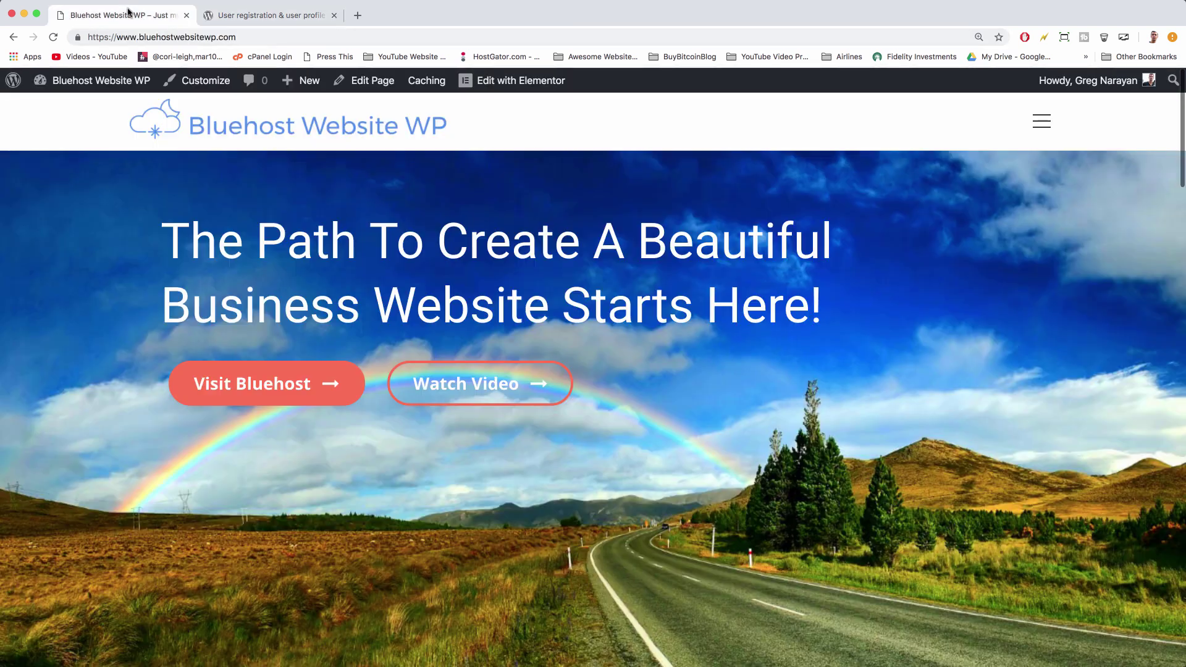
click(97, 82)
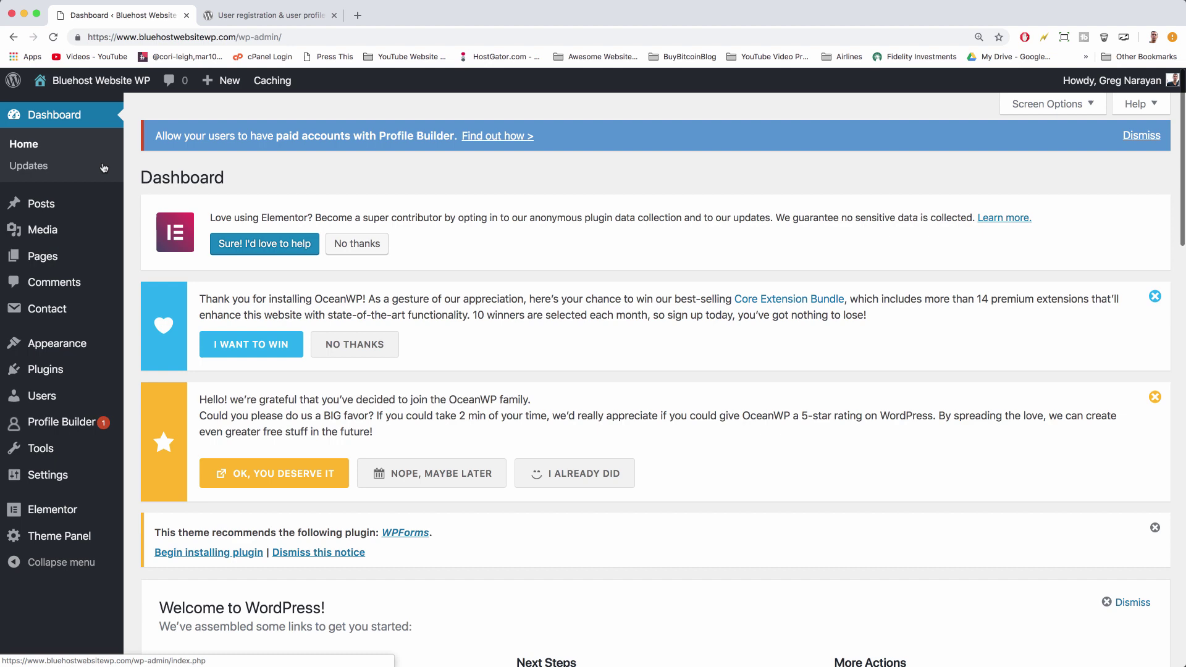
mouse_move(65, 373)
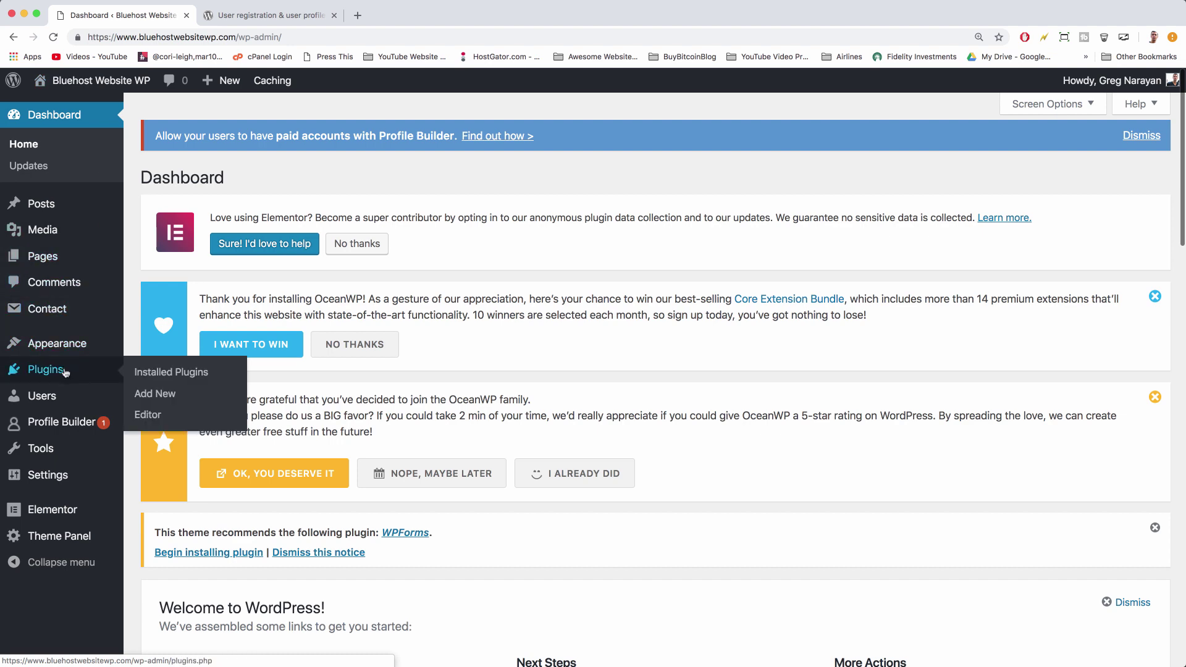
click(141, 398)
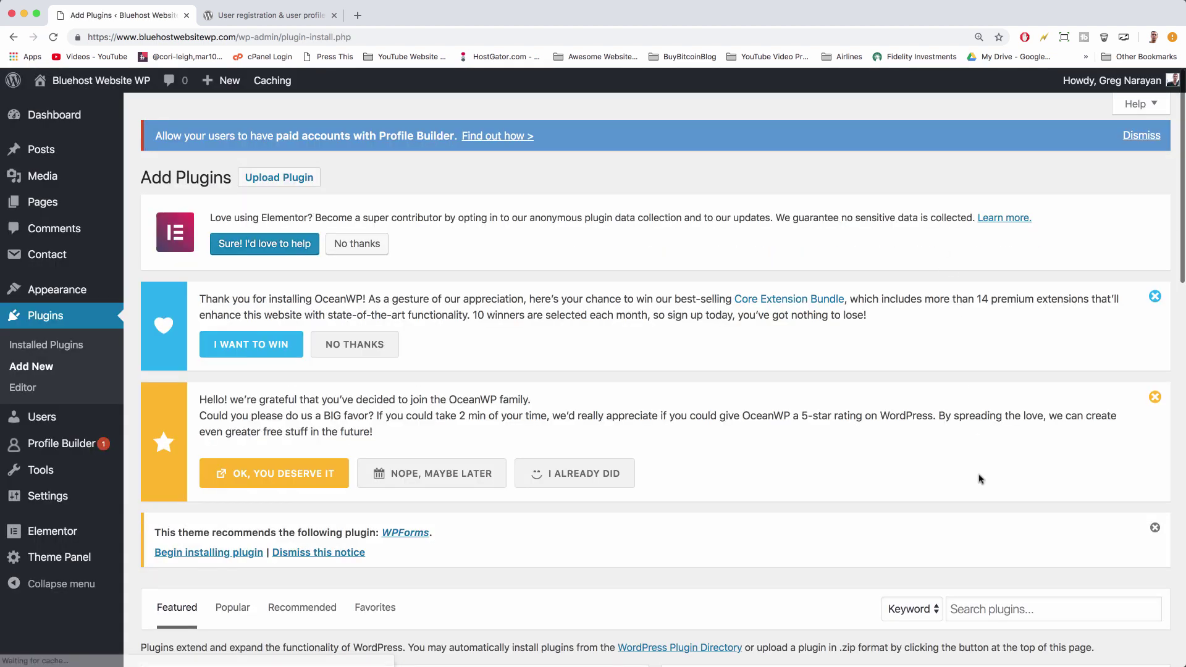
- Search the plugin directory for 'profile builder' to confirm it is already active
click(993, 596)
scroll(993, 596, down, 5)
text(p)
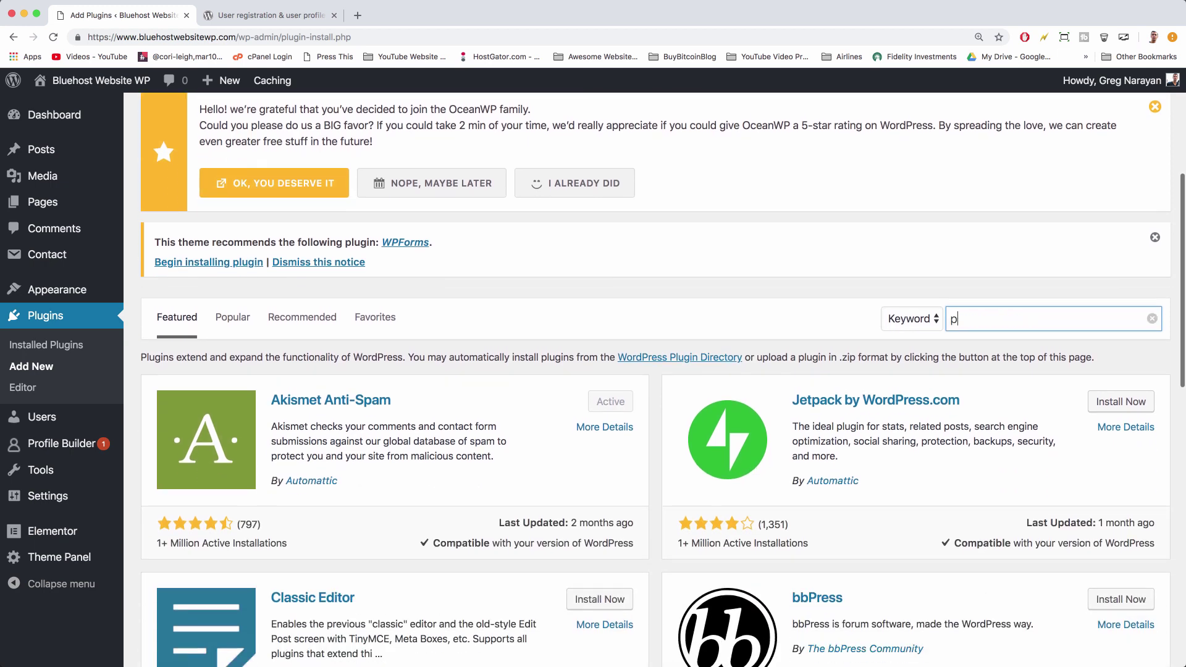
text(rofile builder)
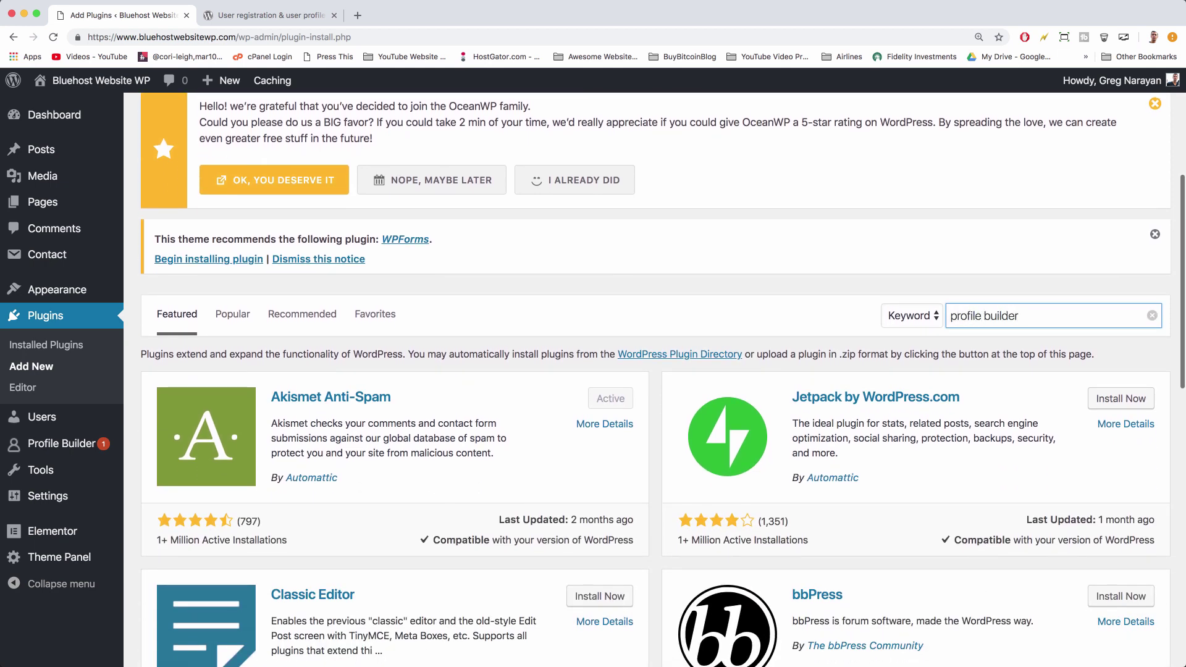
scroll(543, 379, down, 7)
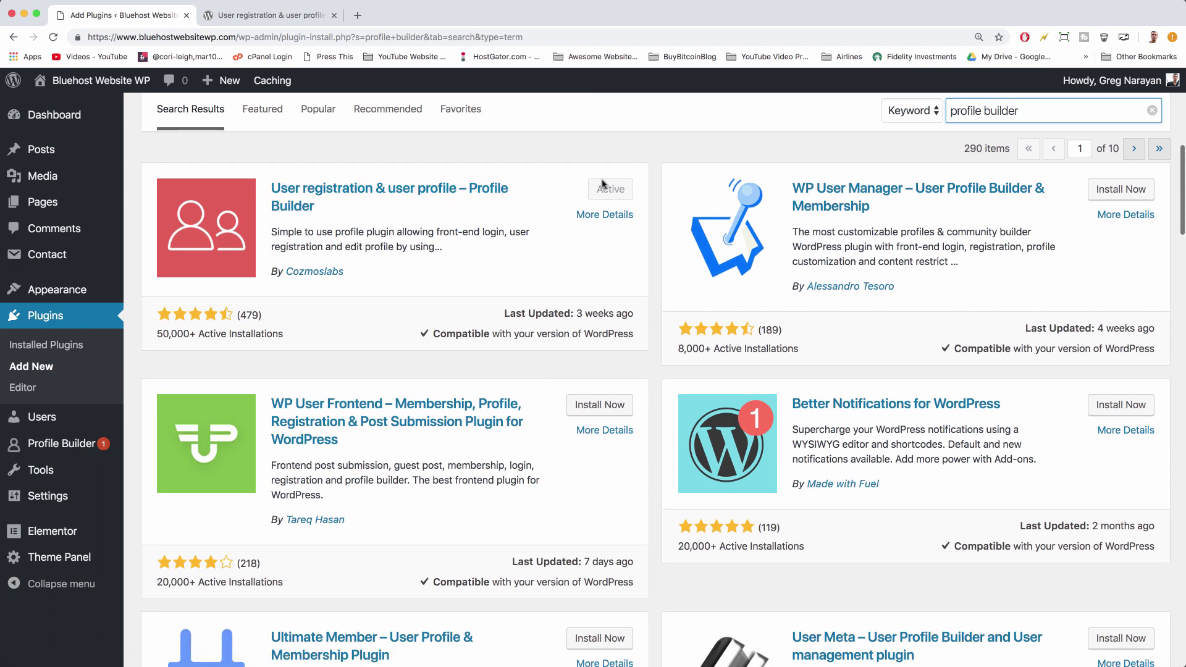
scroll(93, 204, down, 2)
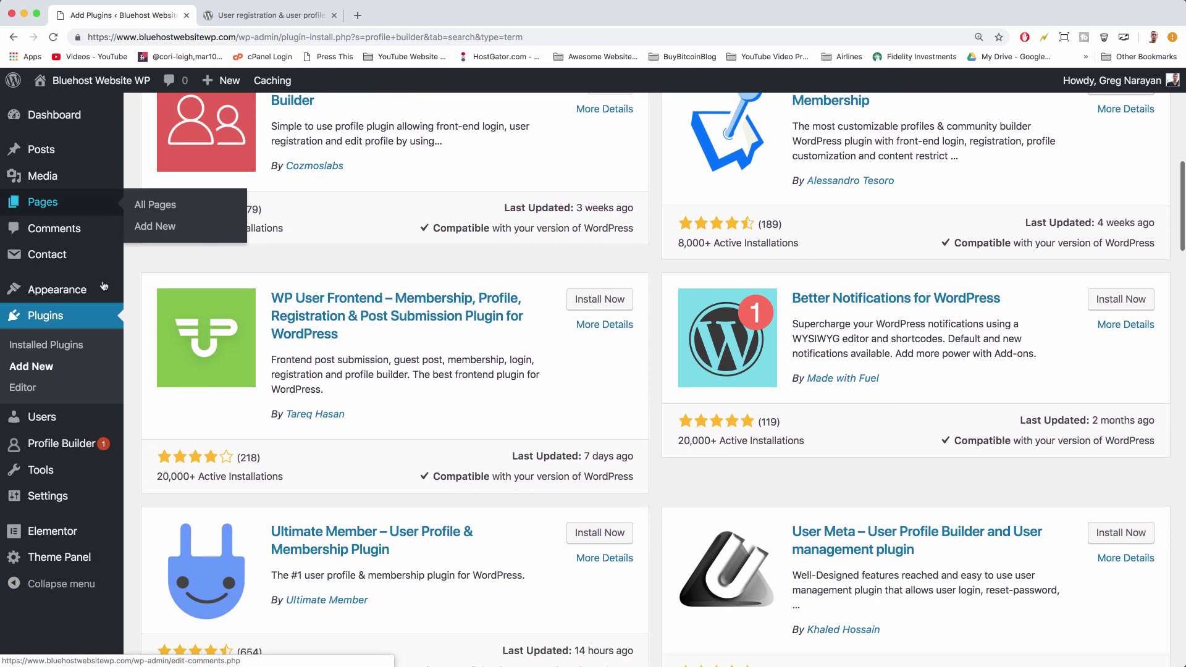
- From Profile Builder, list the form pages: Edit Profile, Log In and Register
click(57, 446)
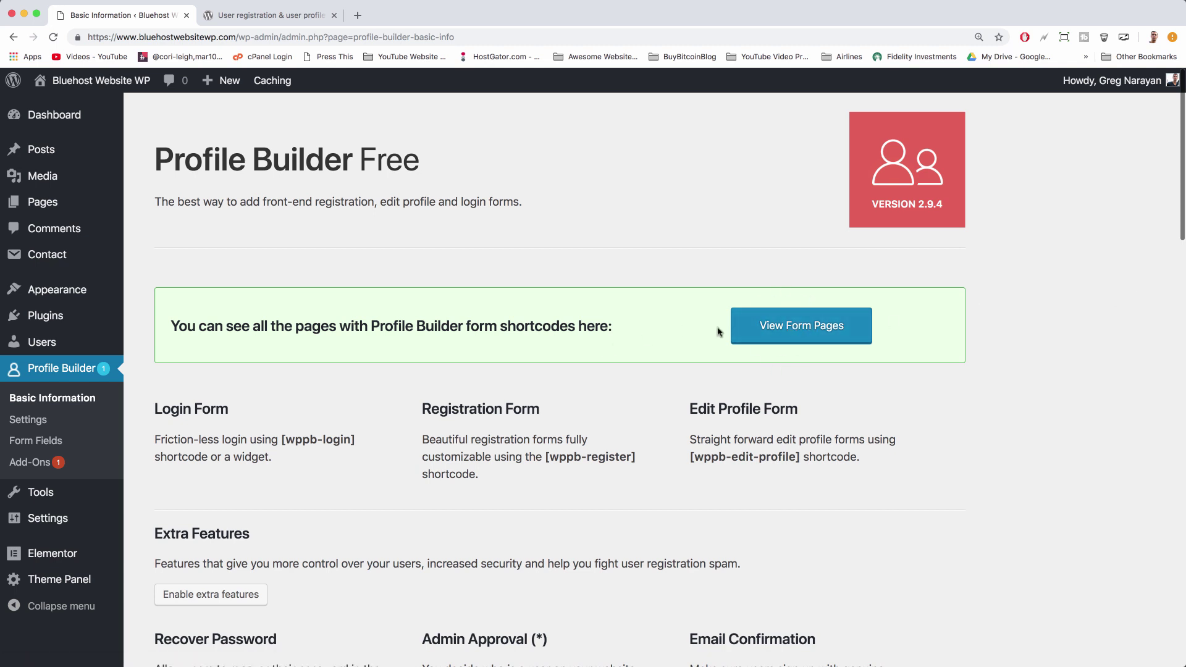
click(798, 330)
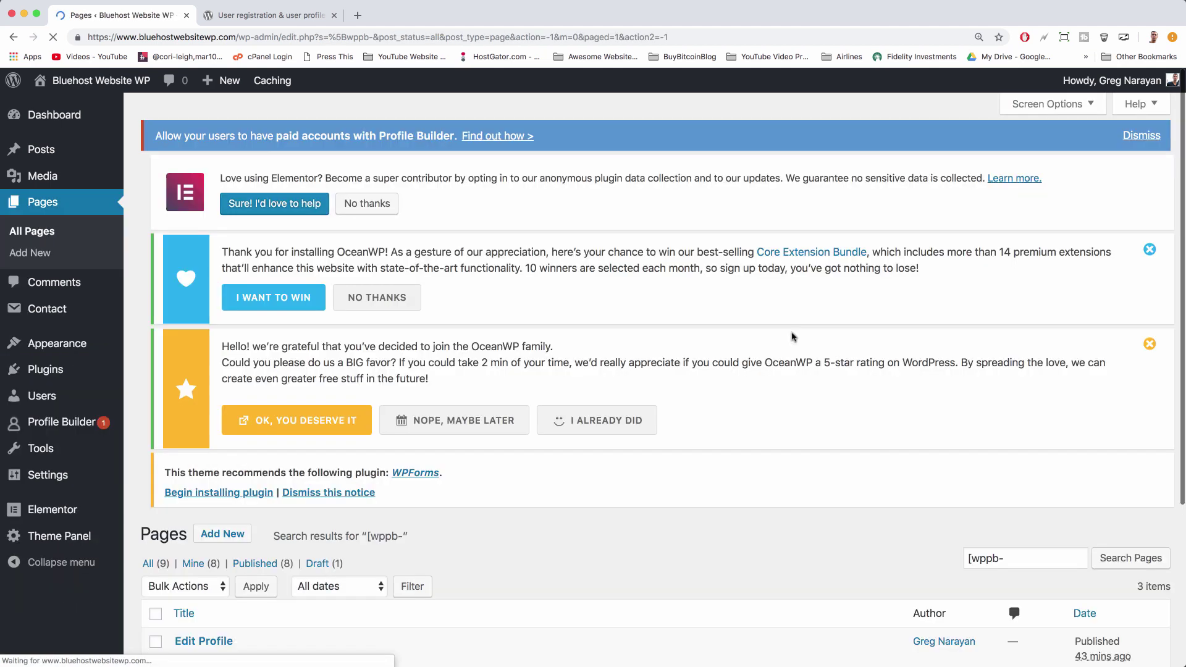
scroll(498, 283, down, 5)
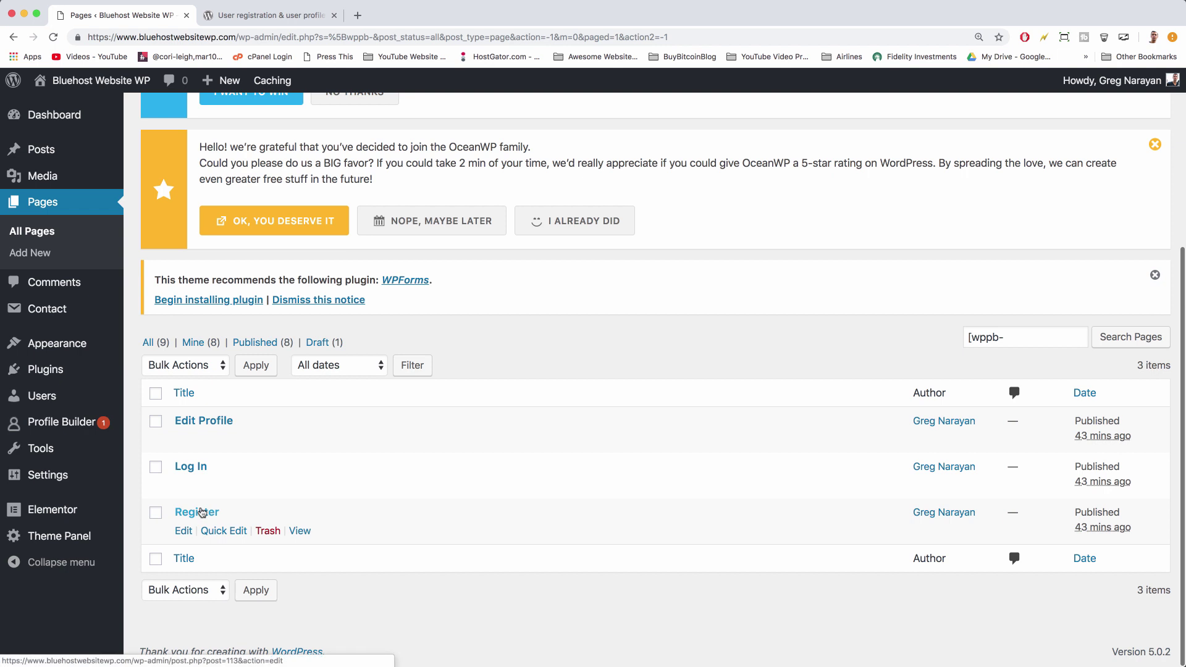
- Check the Register page holds the [wppb-register] shortcode, then go back to the pages list
click(202, 512)
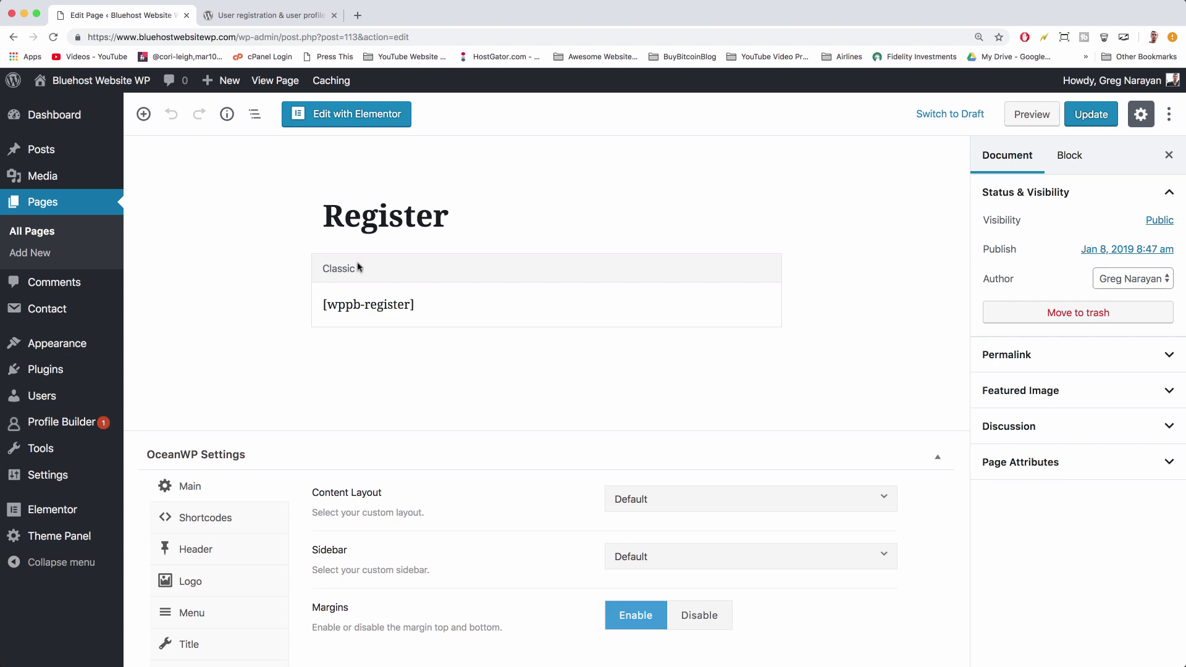
click(12, 37)
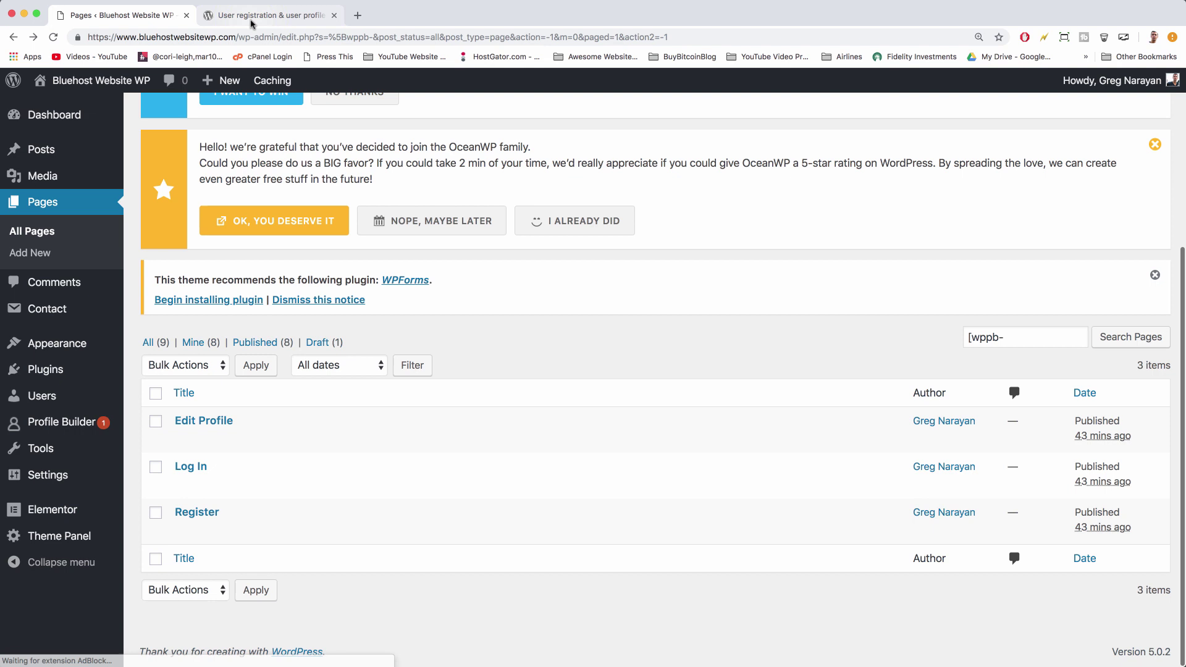
scroll(229, 158, up, 3)
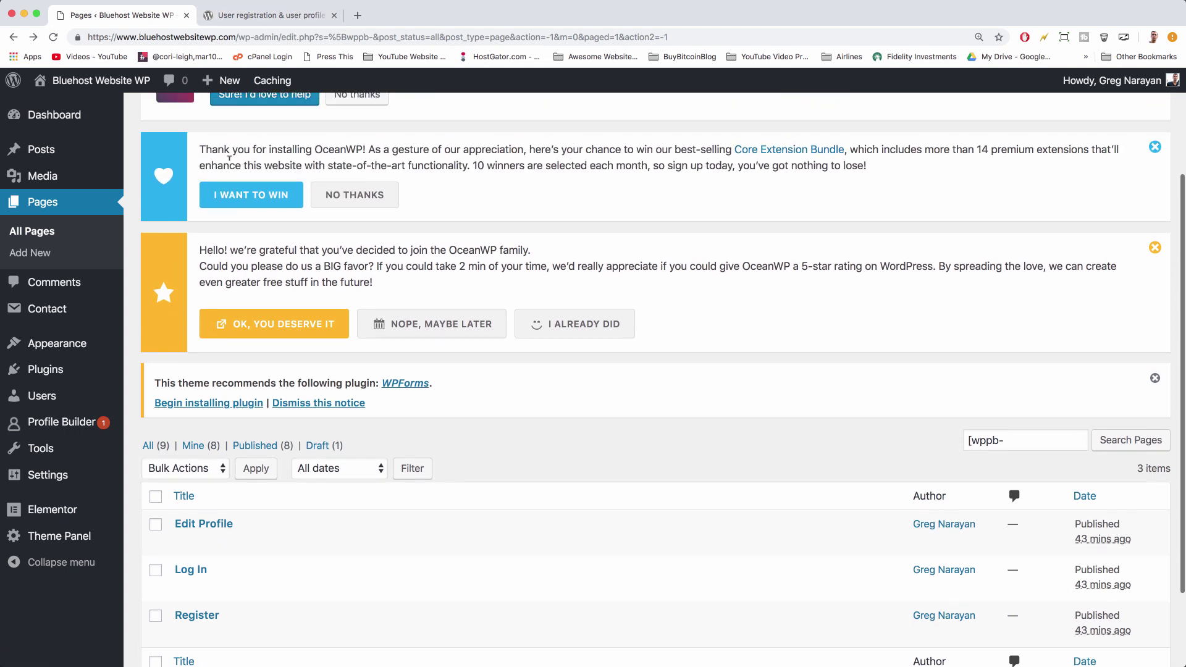
scroll(258, 134, up, 4)
mouse_move(230, 89)
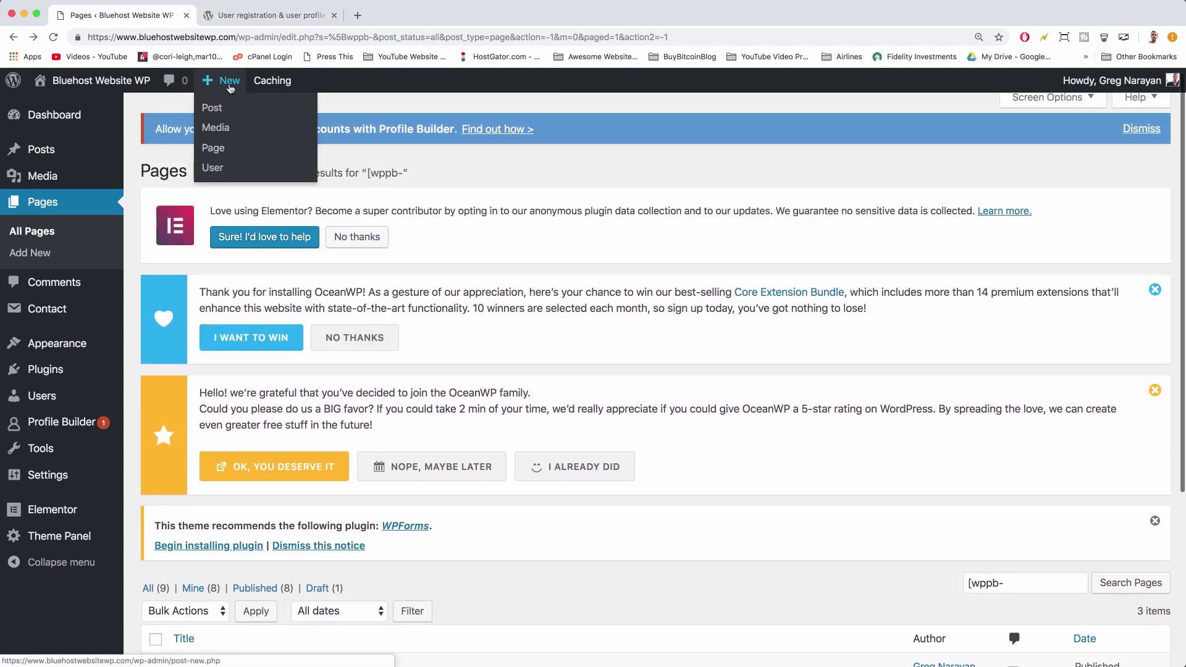
click(266, 15)
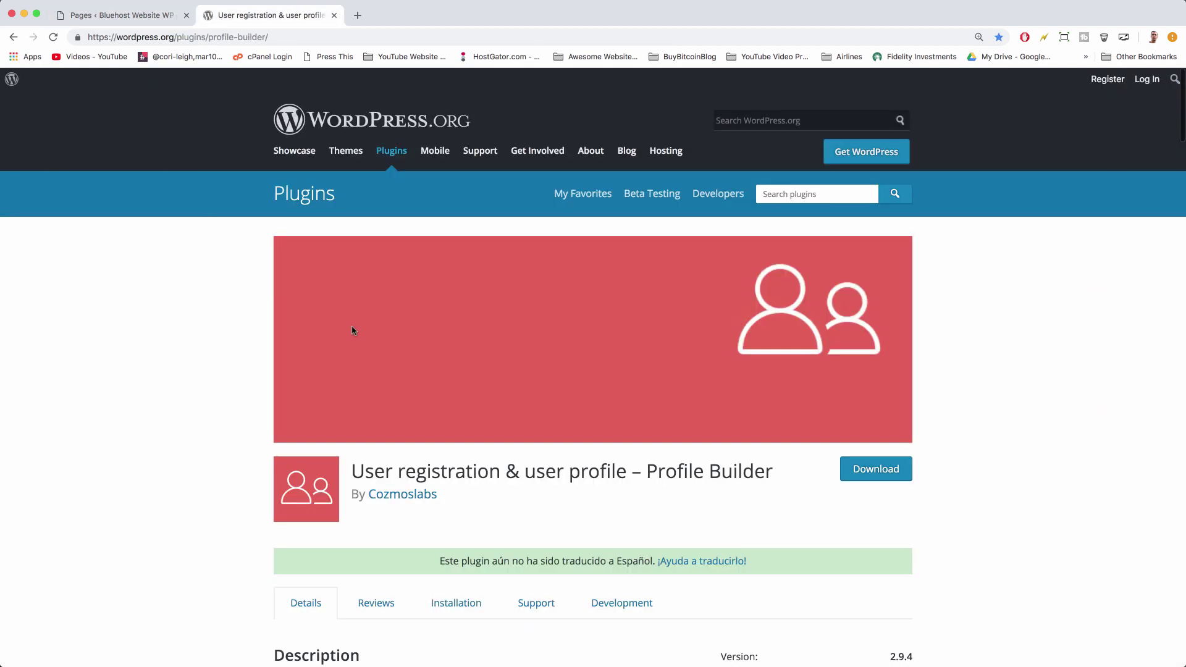
scroll(352, 331, down, 15)
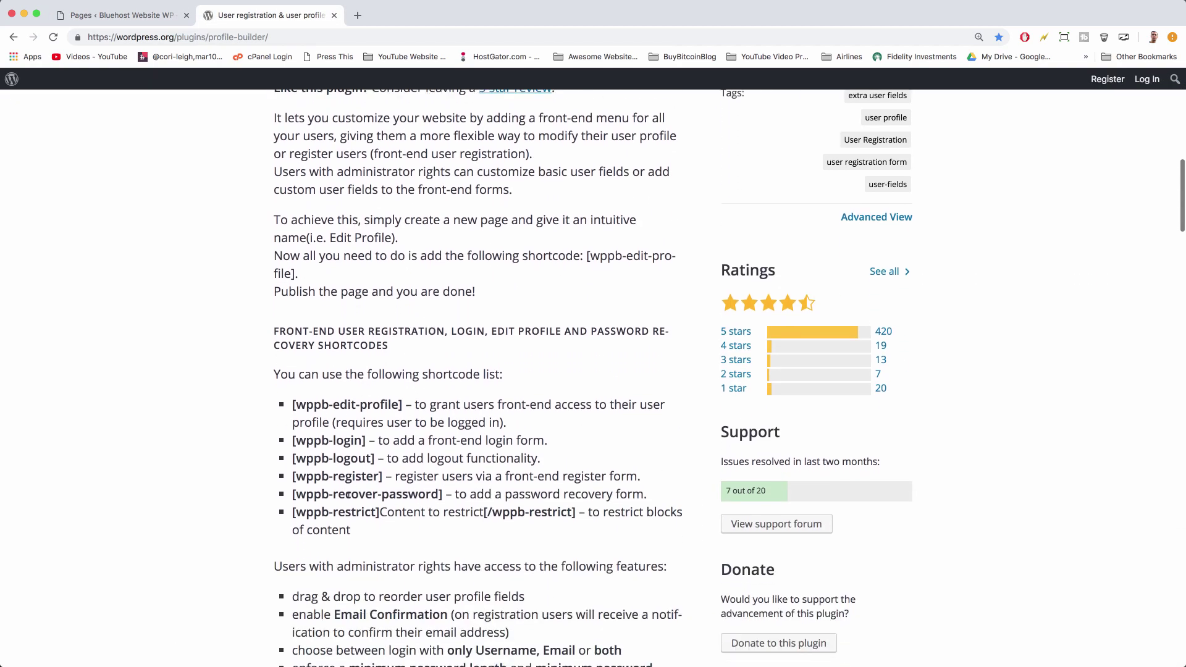
click(134, 21)
scroll(355, 377, down, 4)
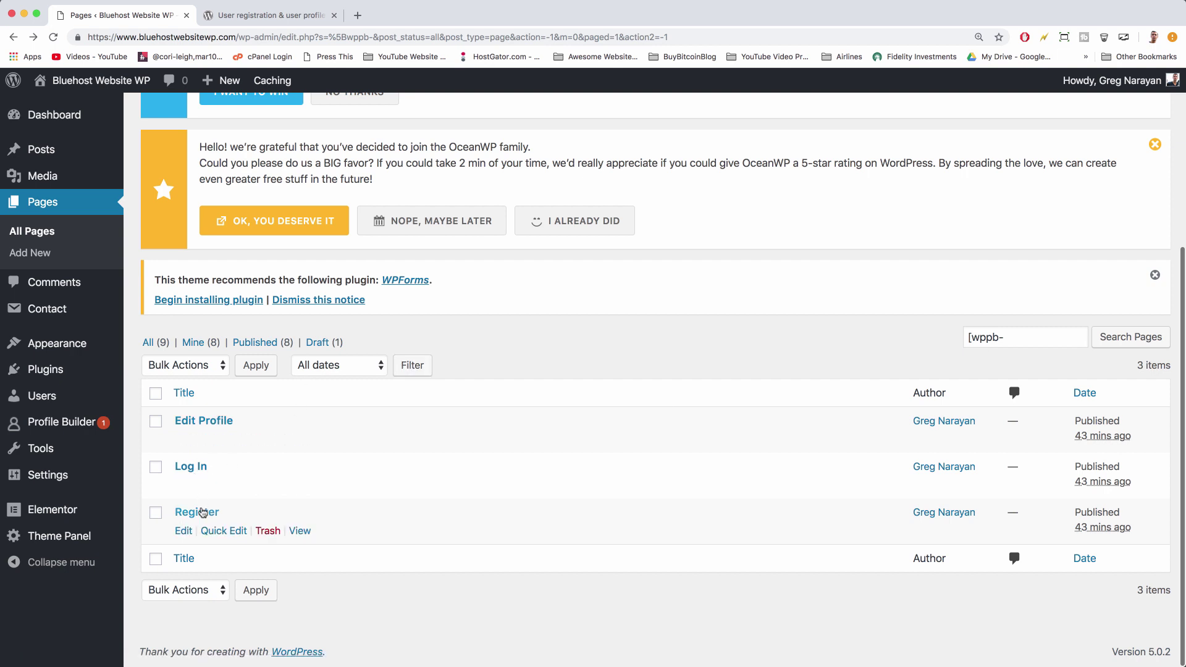
- View the live Register page, trying the Username and First Name fields and scrolling to REGISTER
click(308, 532)
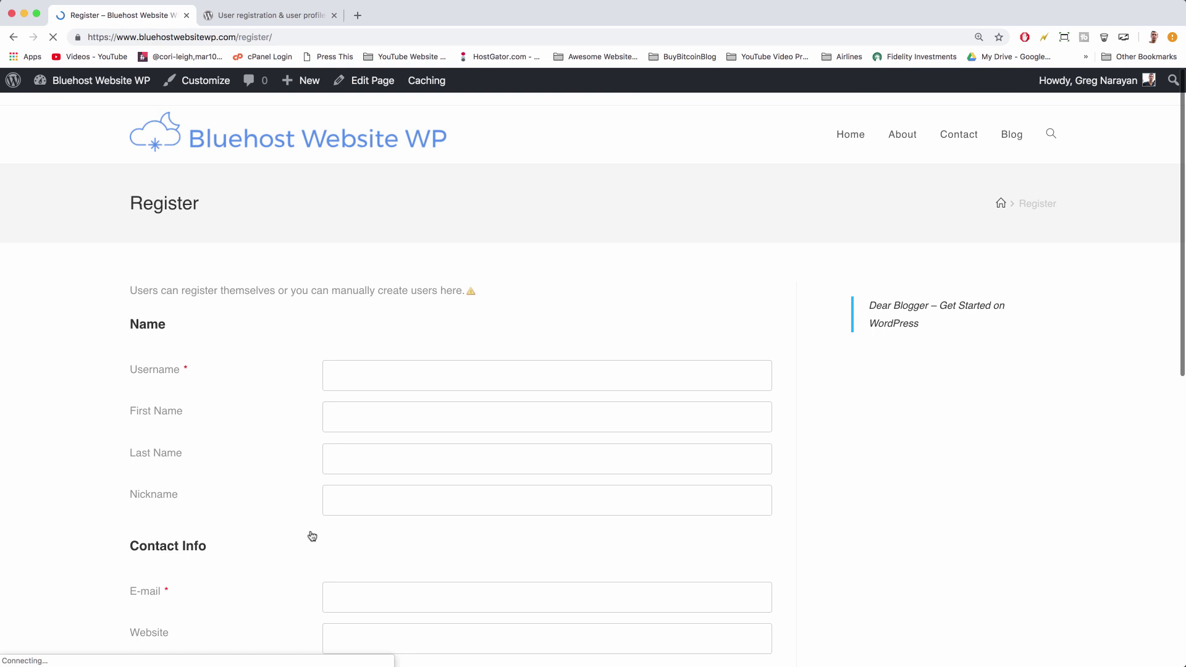
scroll(312, 536, down, 2)
scroll(312, 535, down, 1)
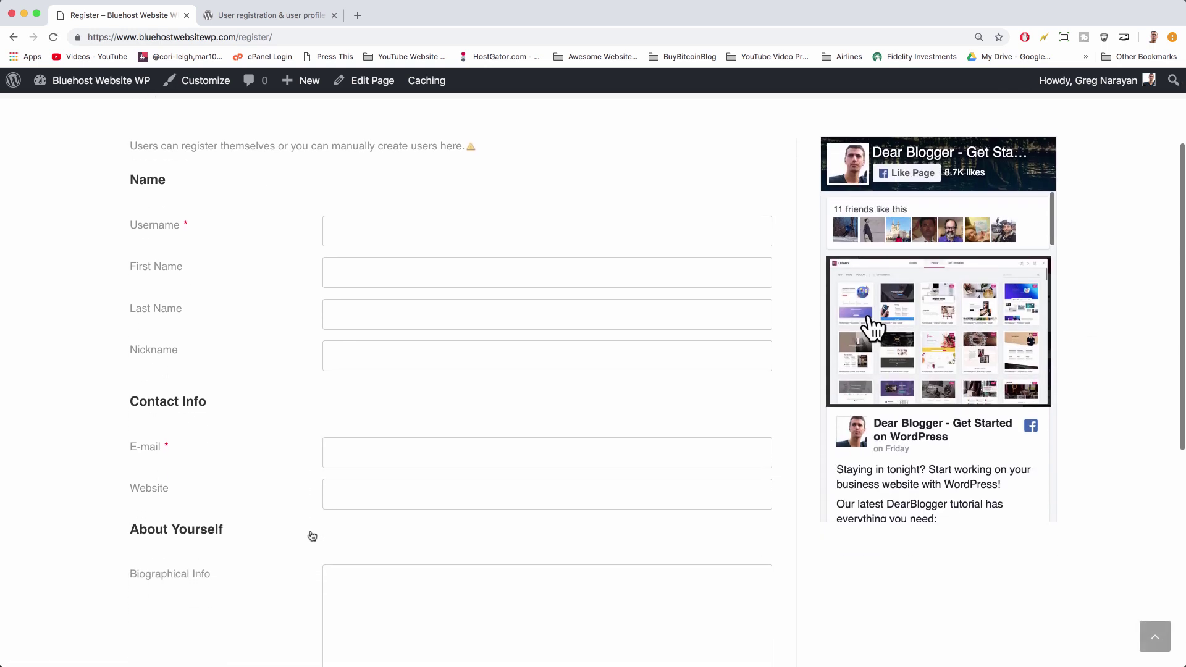
click(351, 238)
click(364, 273)
scroll(377, 352, down, 10)
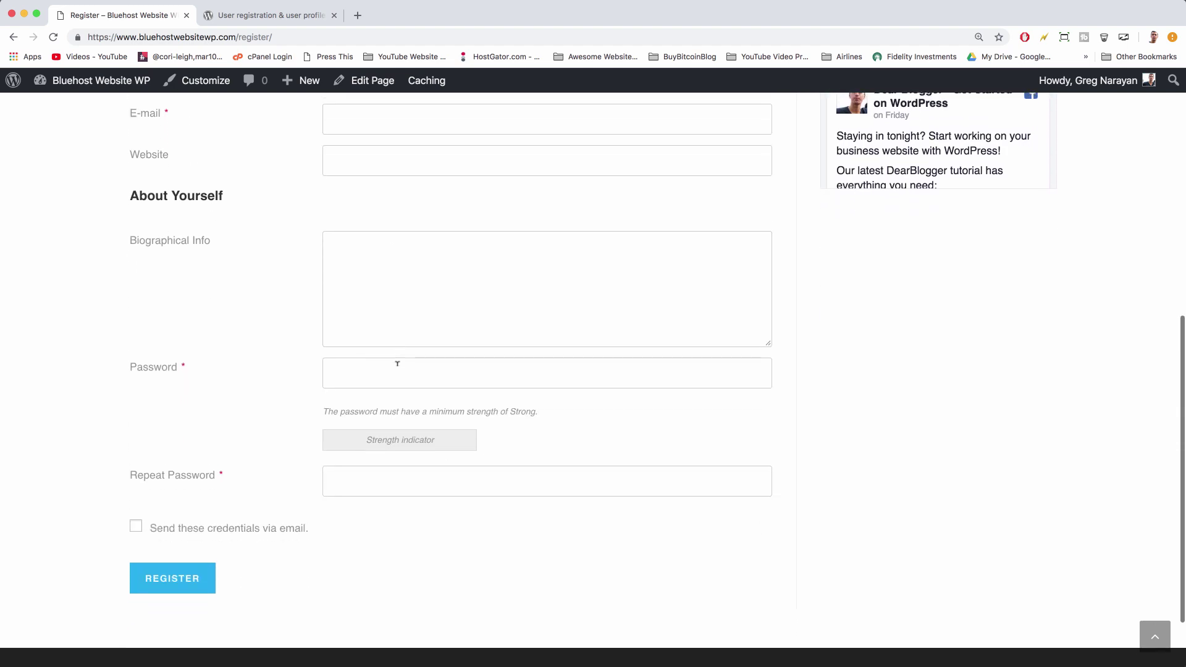
scroll(398, 369, up, 10)
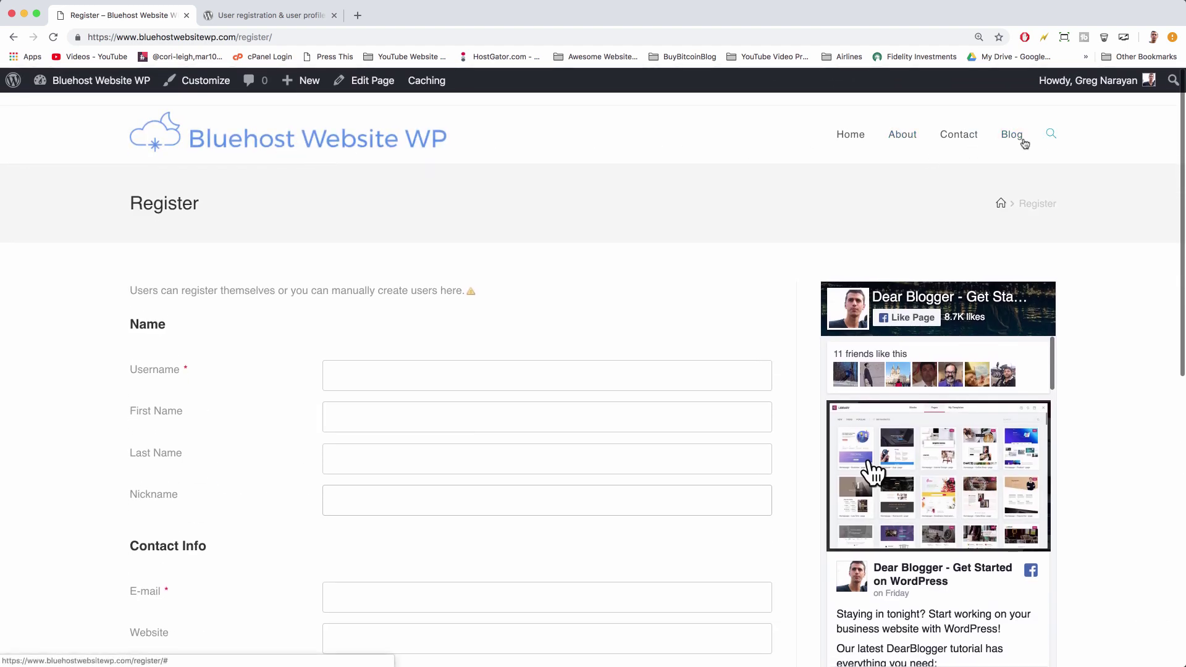
scroll(800, 339, down, 10)
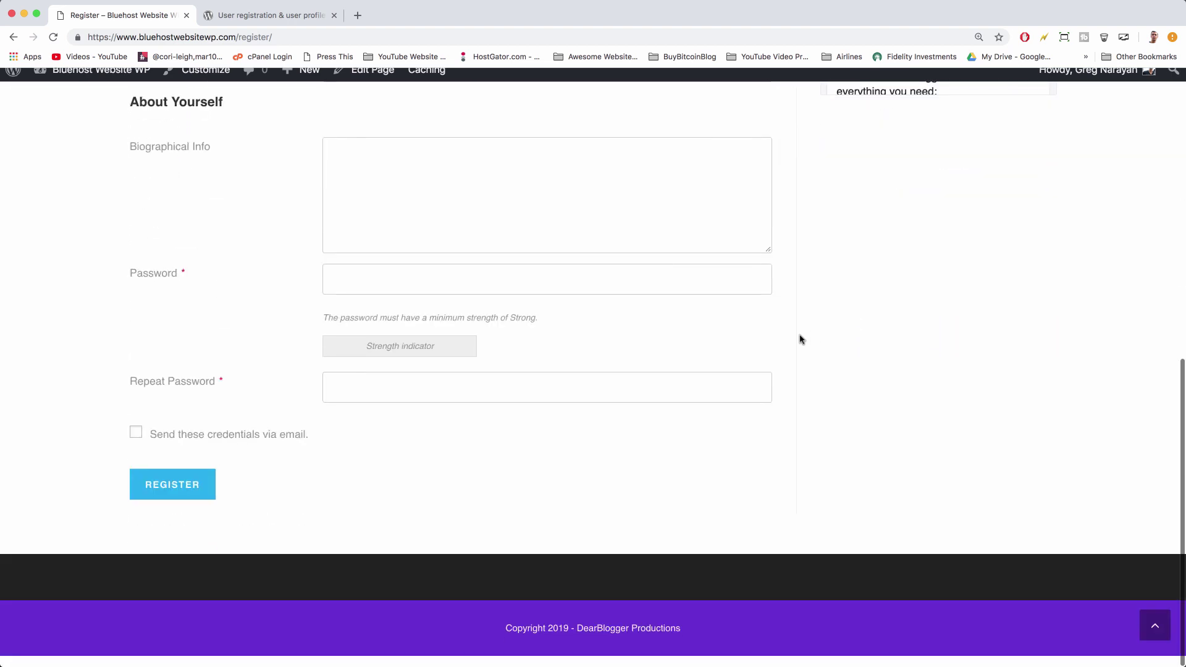
scroll(799, 339, up, 10)
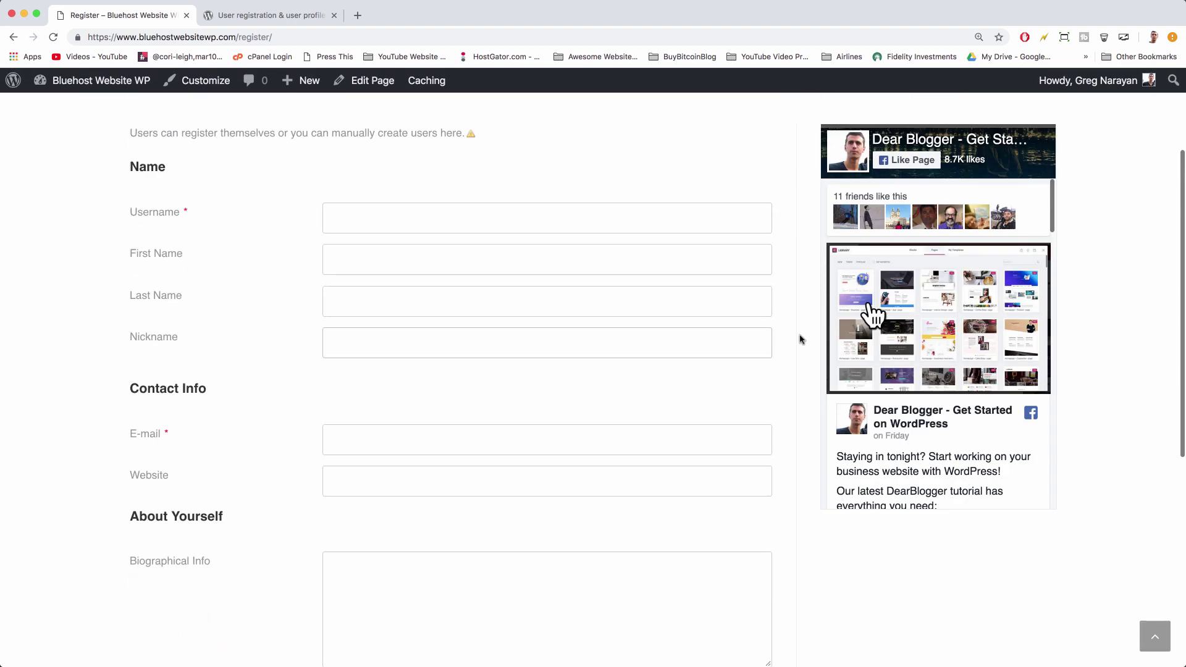
scroll(330, 394, down, 3)
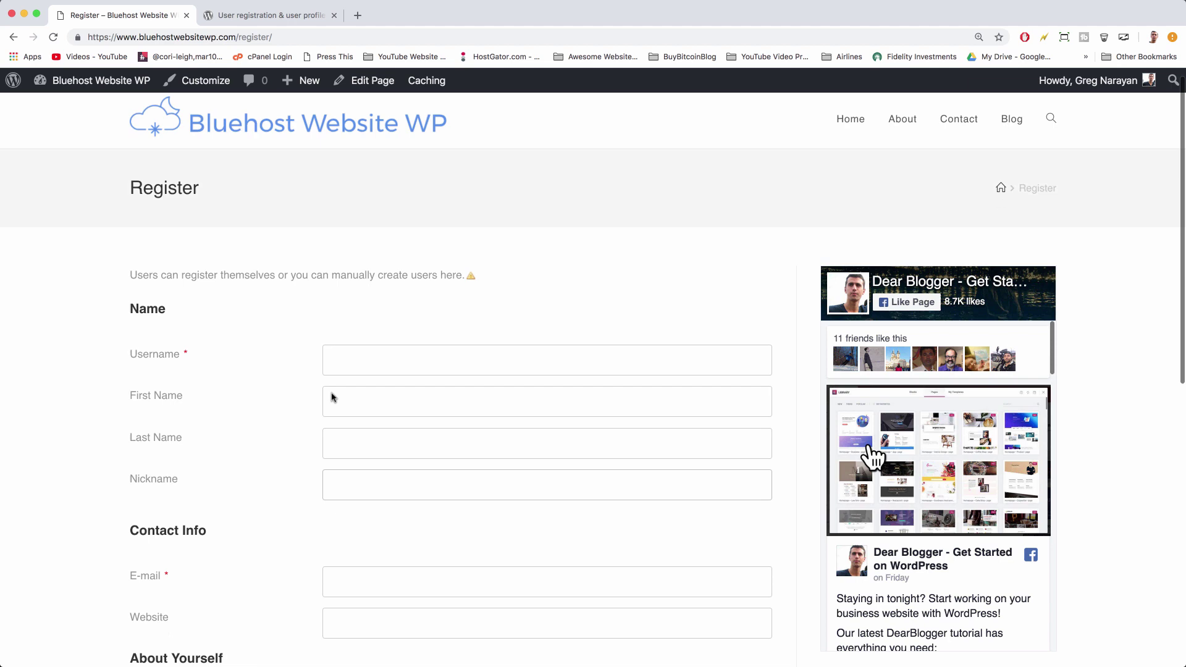
click(117, 81)
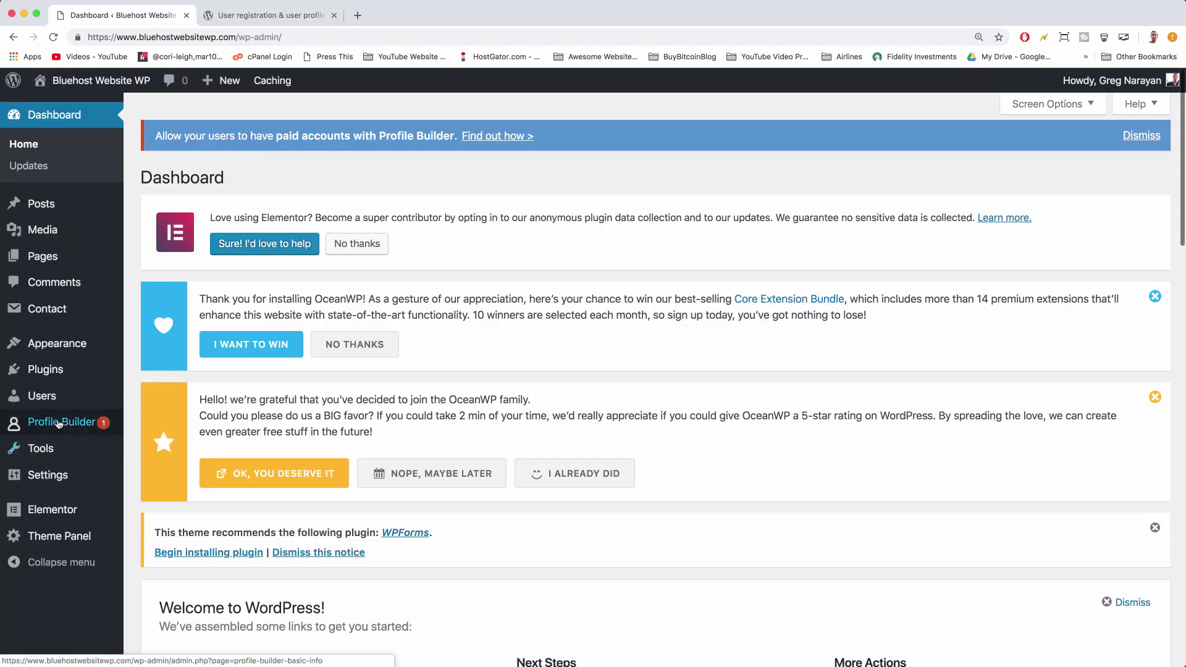
- Open Profile Builder's Manage Form Fields page and scroll its field list
click(59, 423)
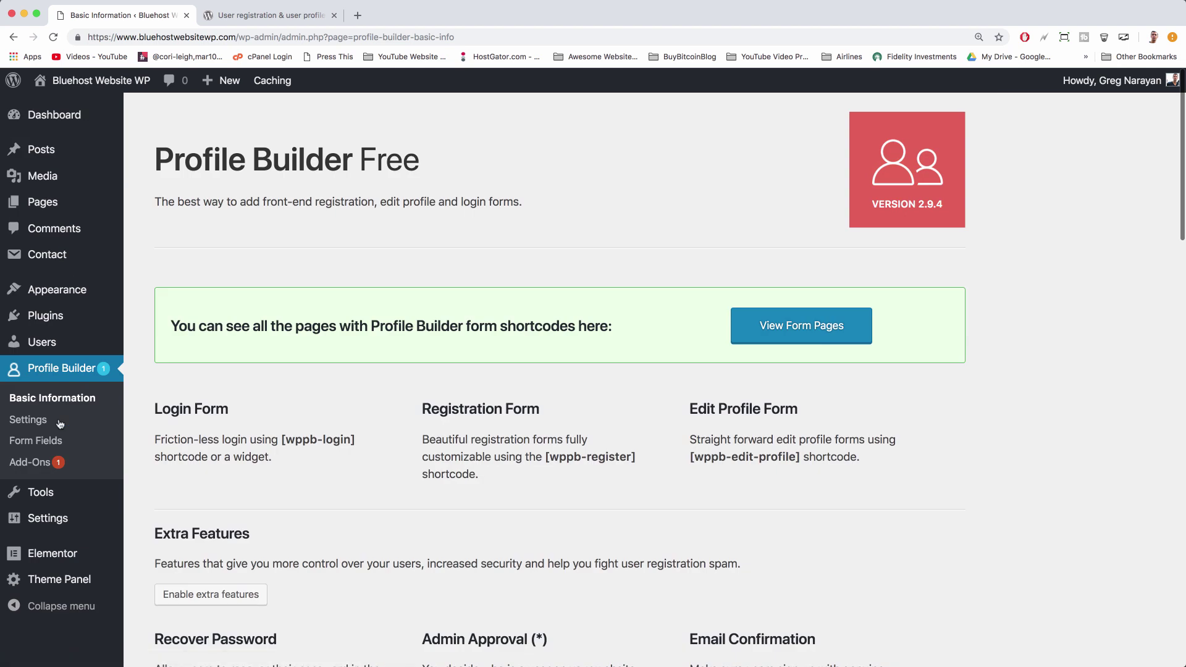
click(38, 445)
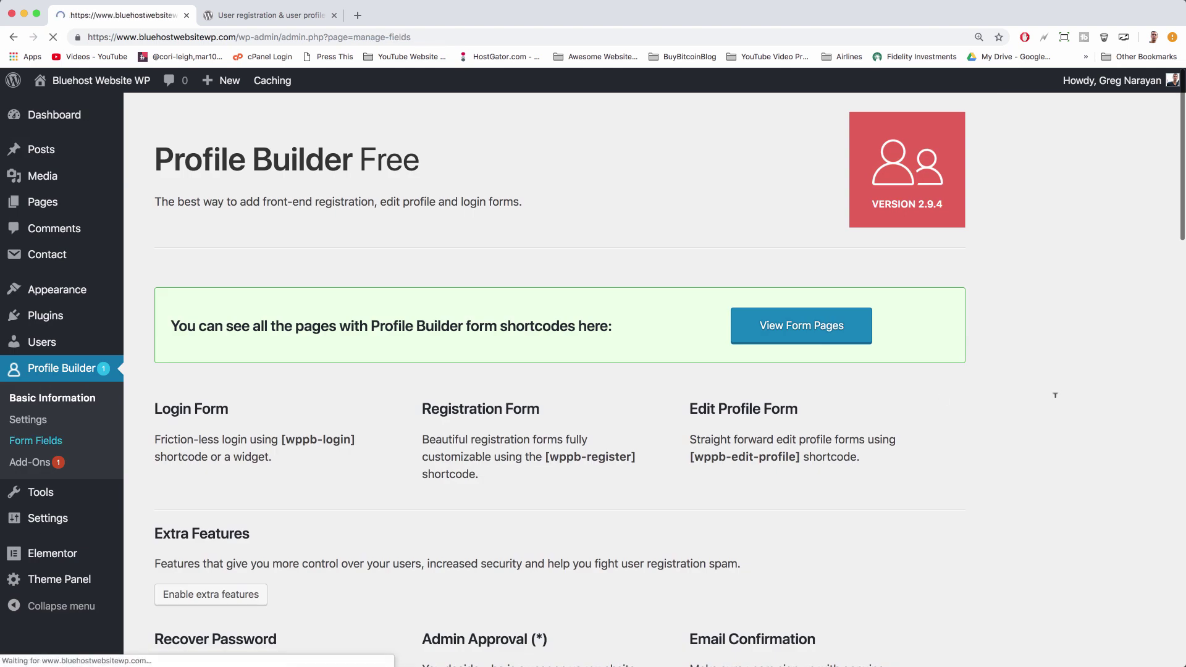
scroll(837, 391, down, 5)
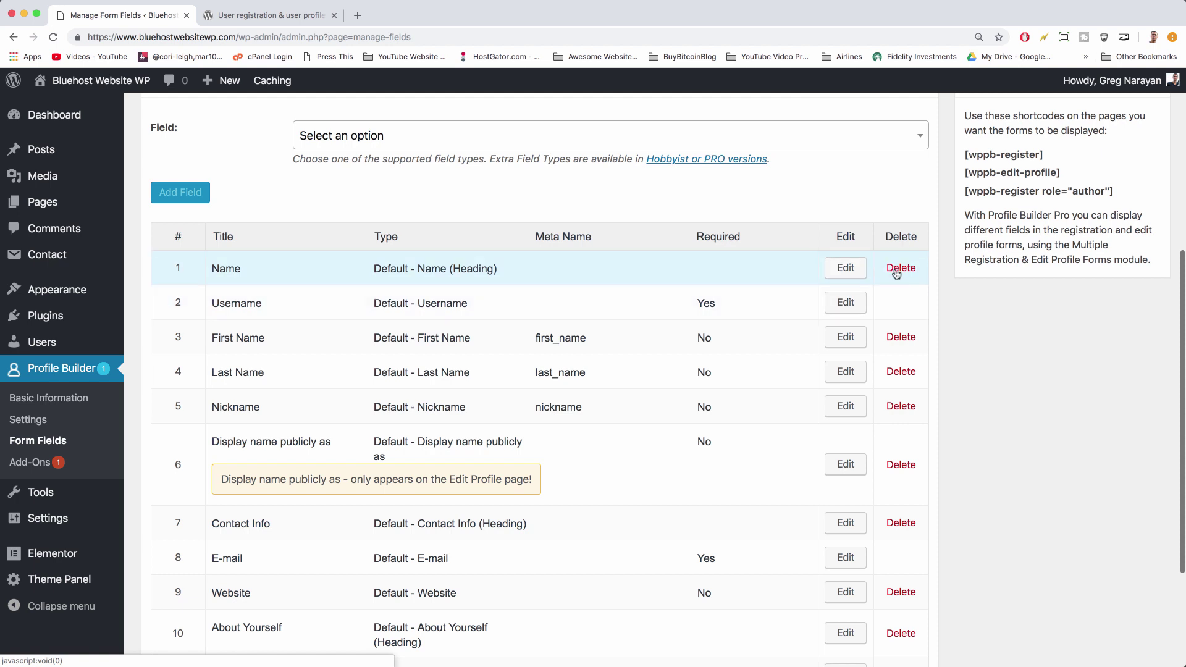
scroll(844, 402, down, 5)
scroll(845, 401, up, 10)
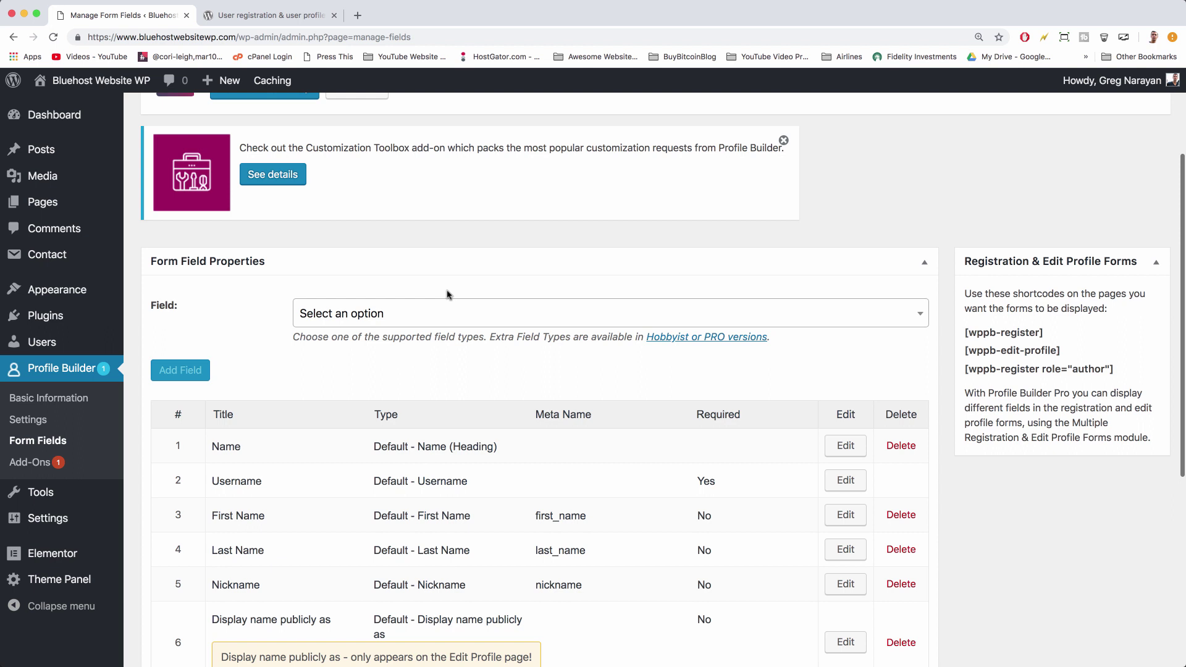
- Review the available field types, then look over the 13 default fields, Name through Repeat Password
click(328, 321)
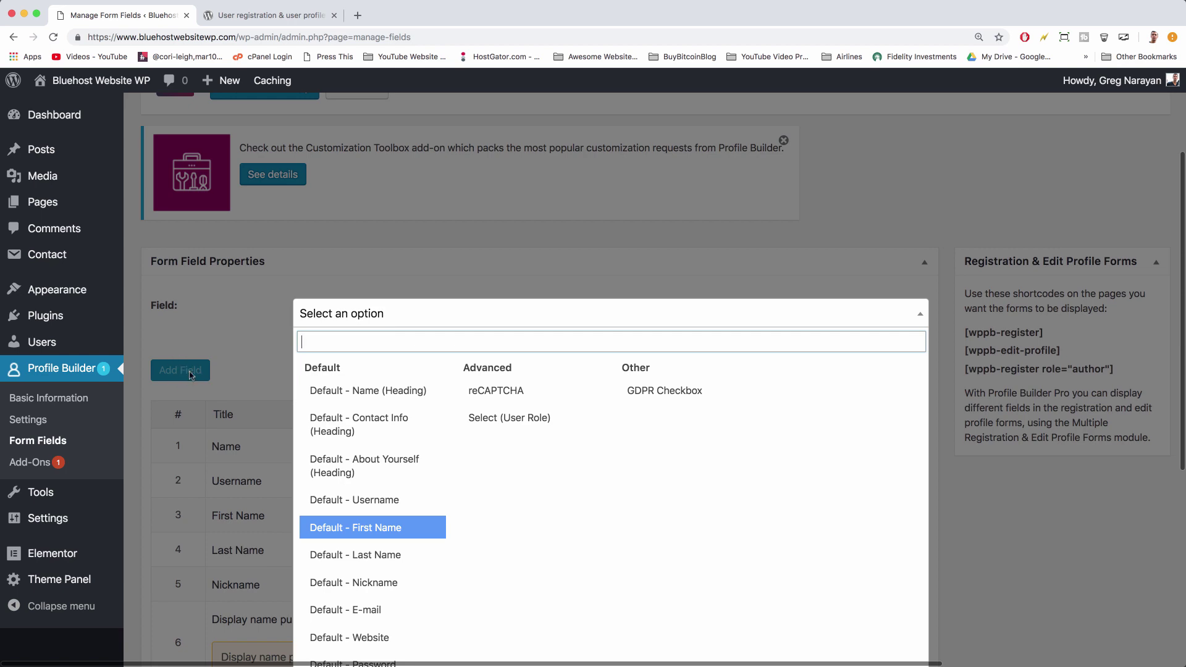
click(252, 376)
scroll(337, 389, down, 5)
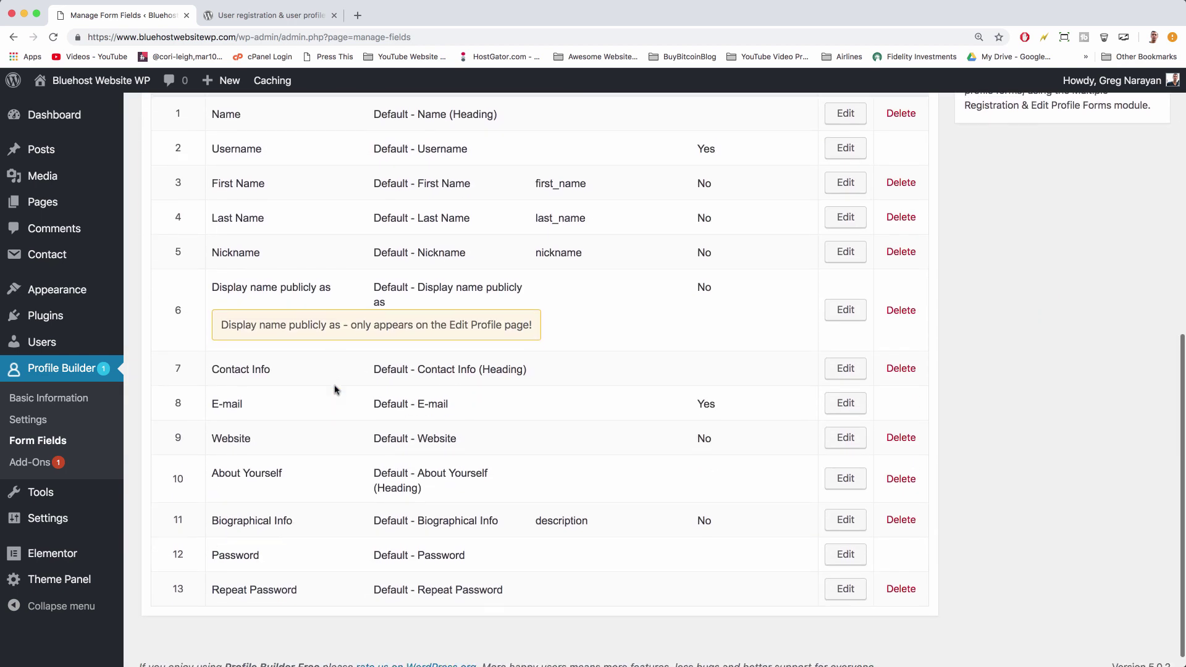
scroll(334, 389, down, 1)
scroll(435, 453, up, 3)
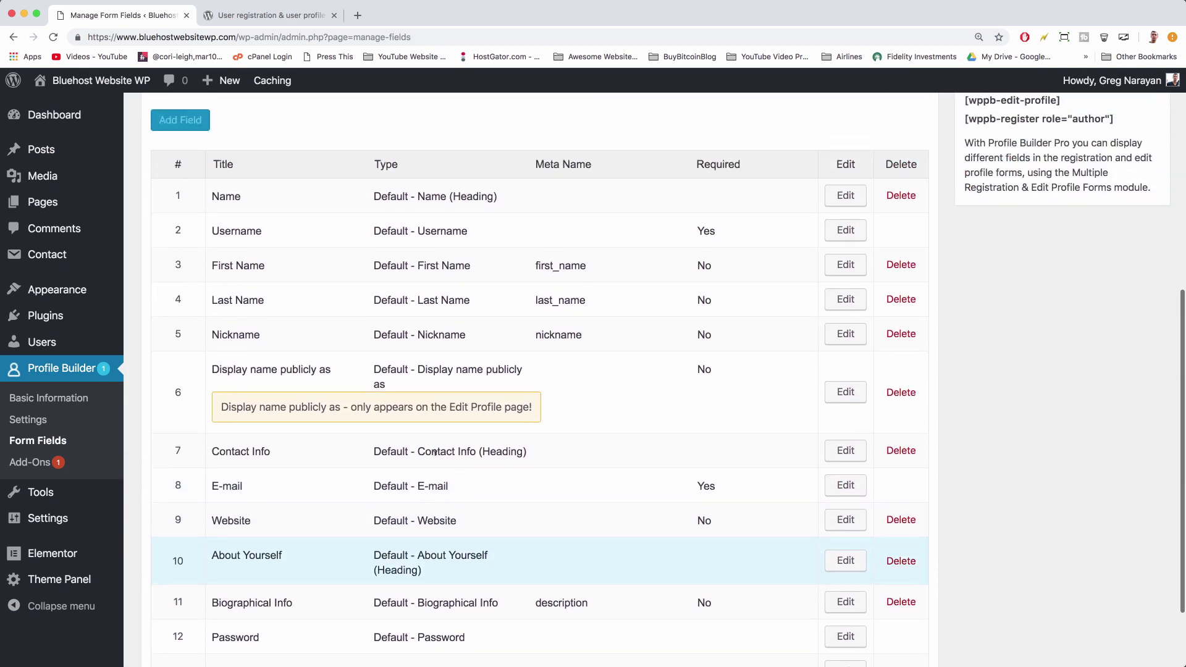
scroll(435, 453, up, 8)
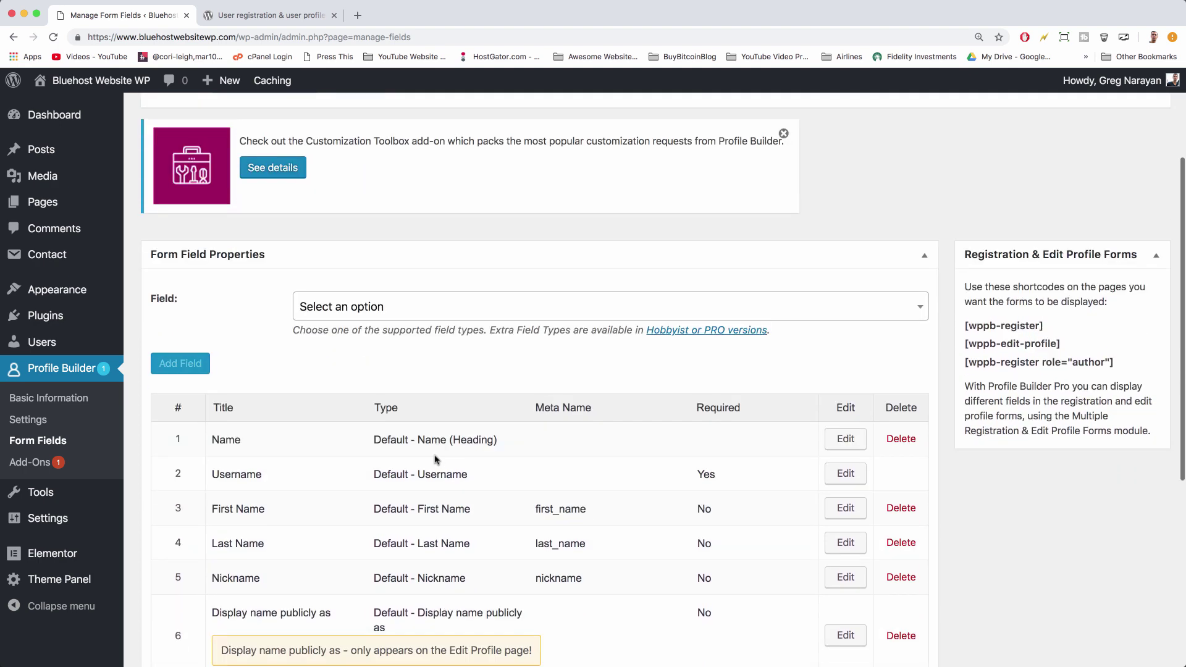
scroll(434, 459, down, 5)
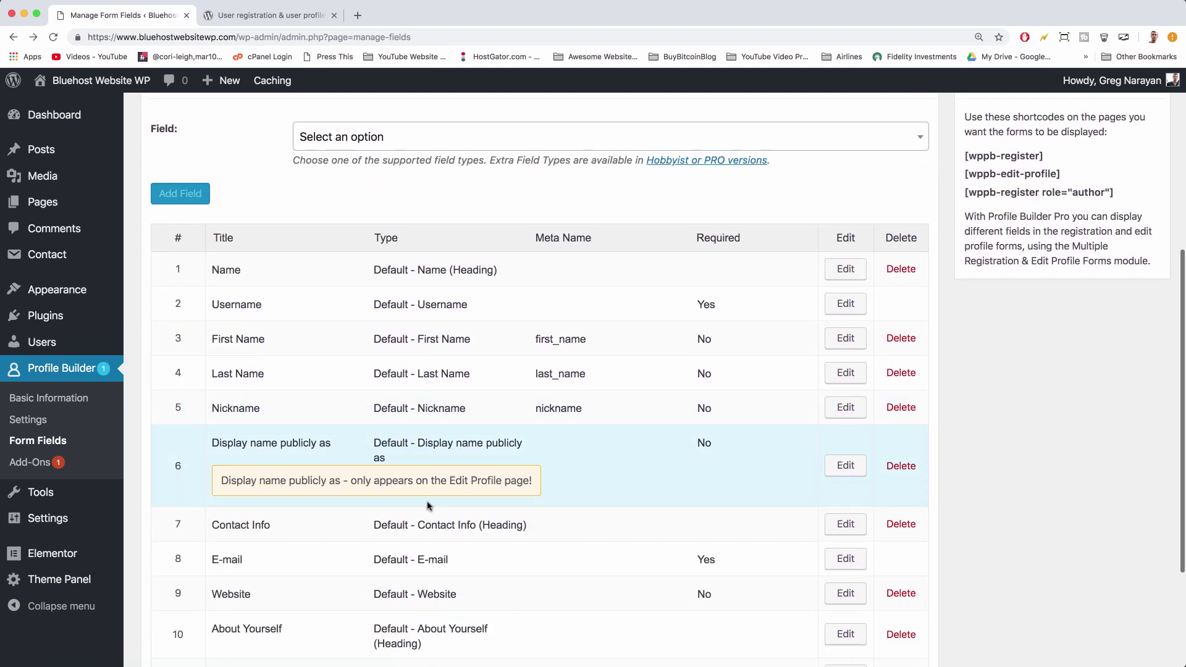
scroll(430, 506, up, 11)
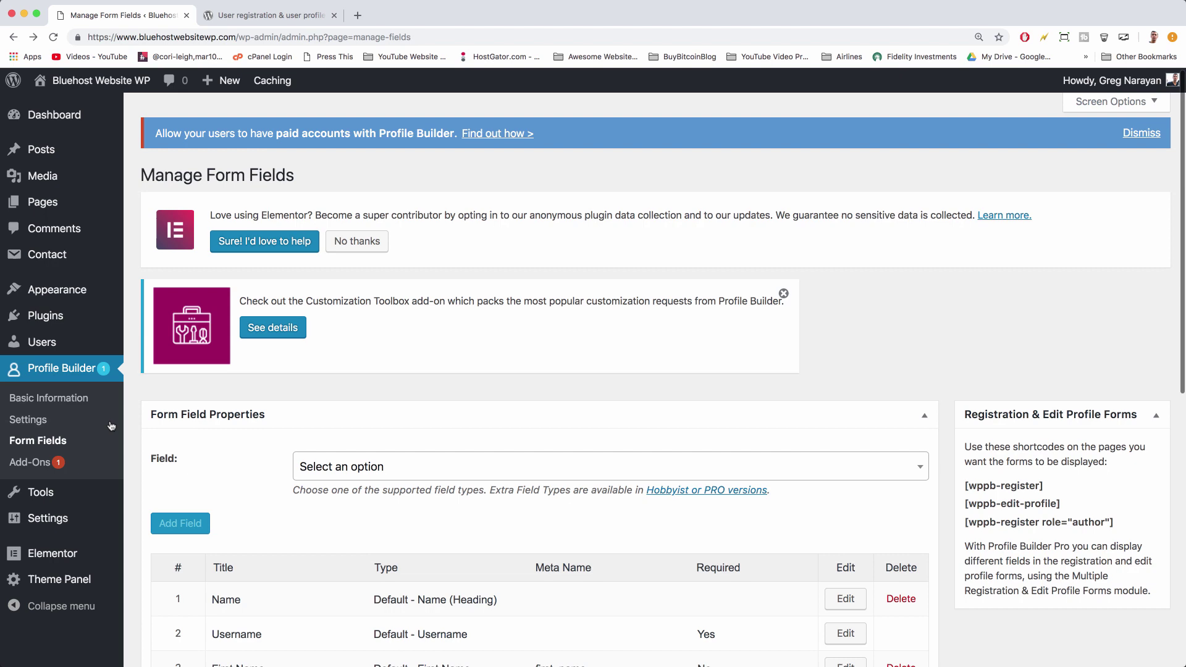
- In Profile Builder Settings, set Minimum Password Strength to Strong
click(39, 424)
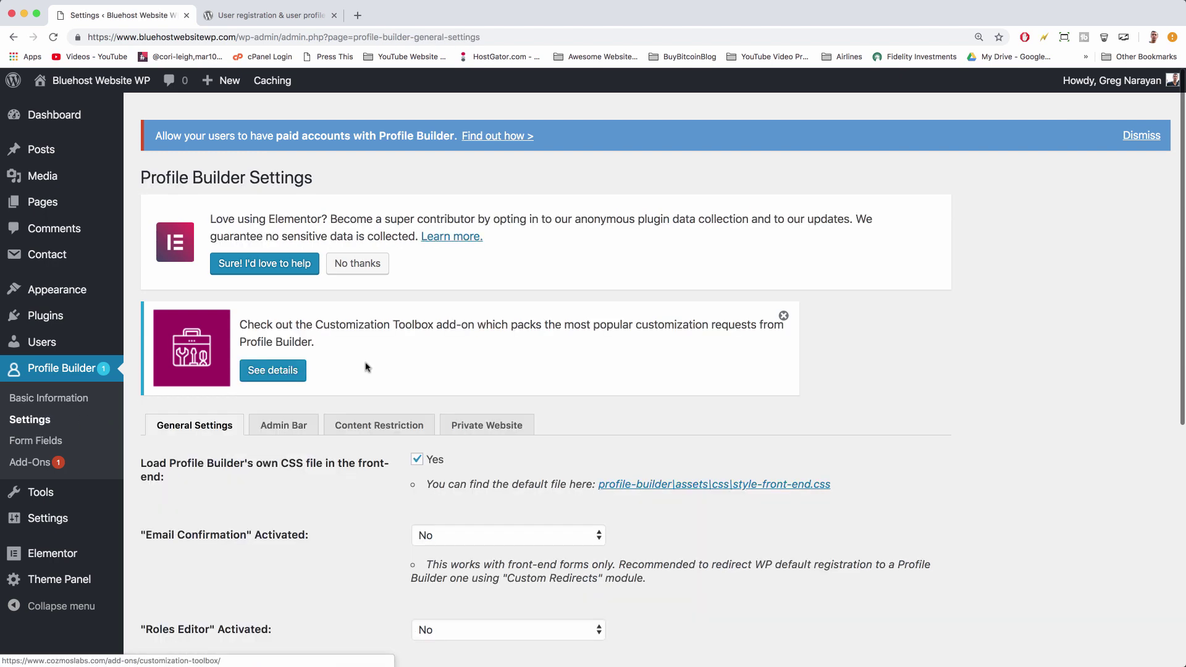
scroll(365, 367, down, 3)
scroll(366, 367, down, 5)
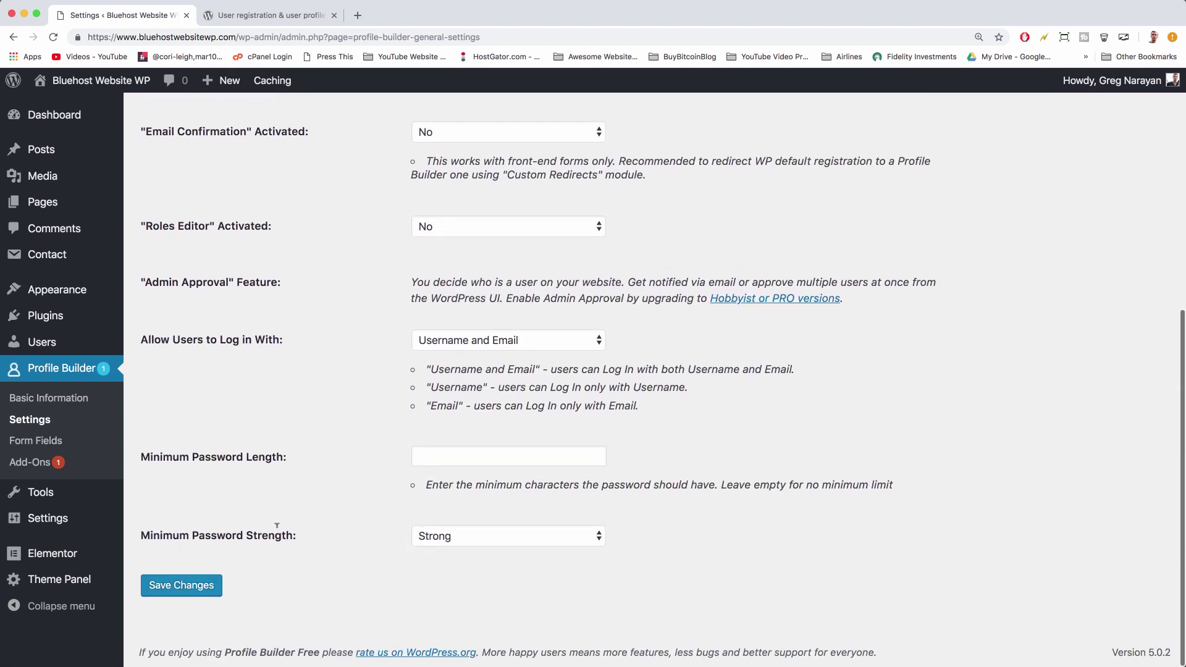
click(451, 547)
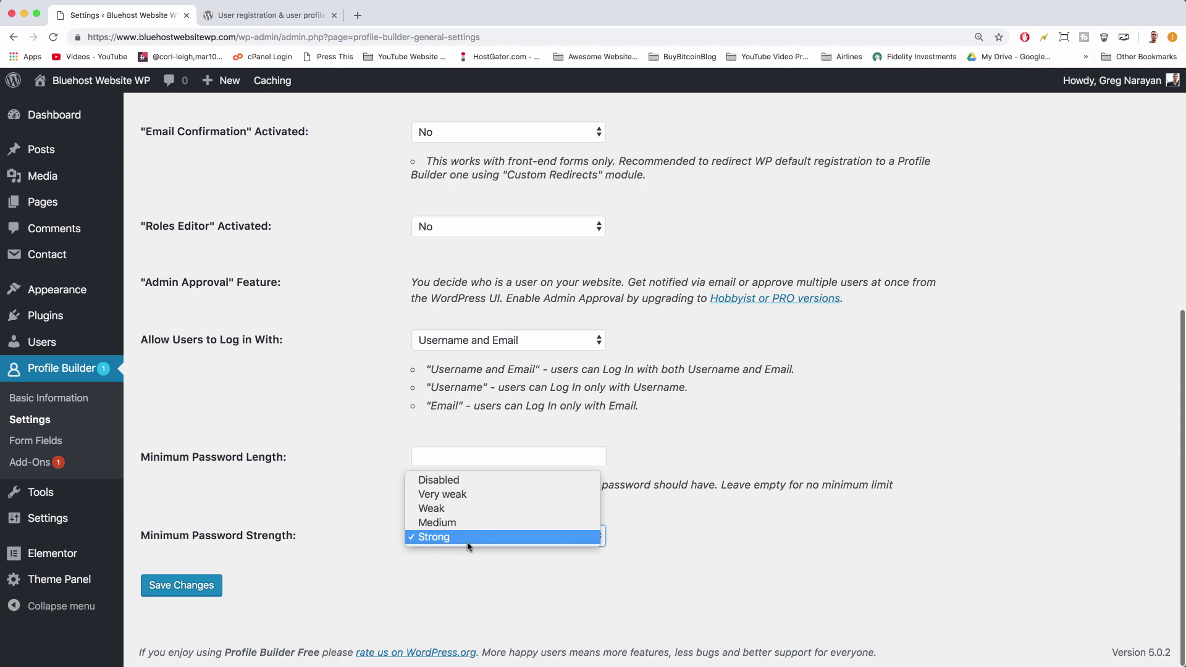
click(468, 541)
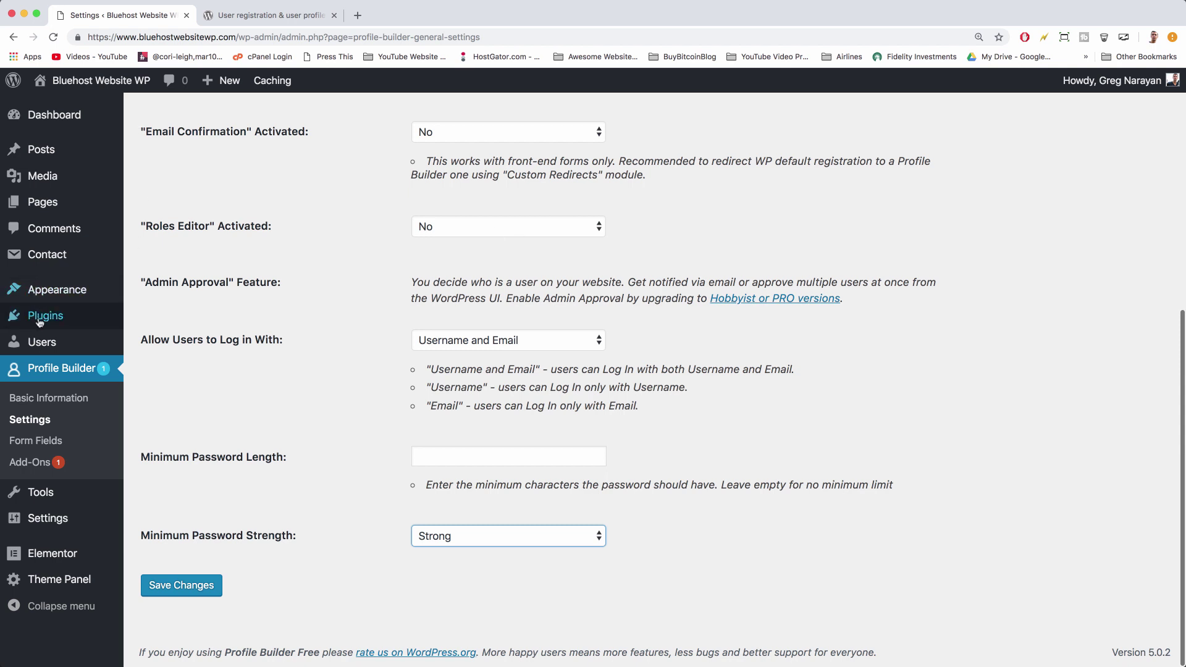
mouse_move(44, 342)
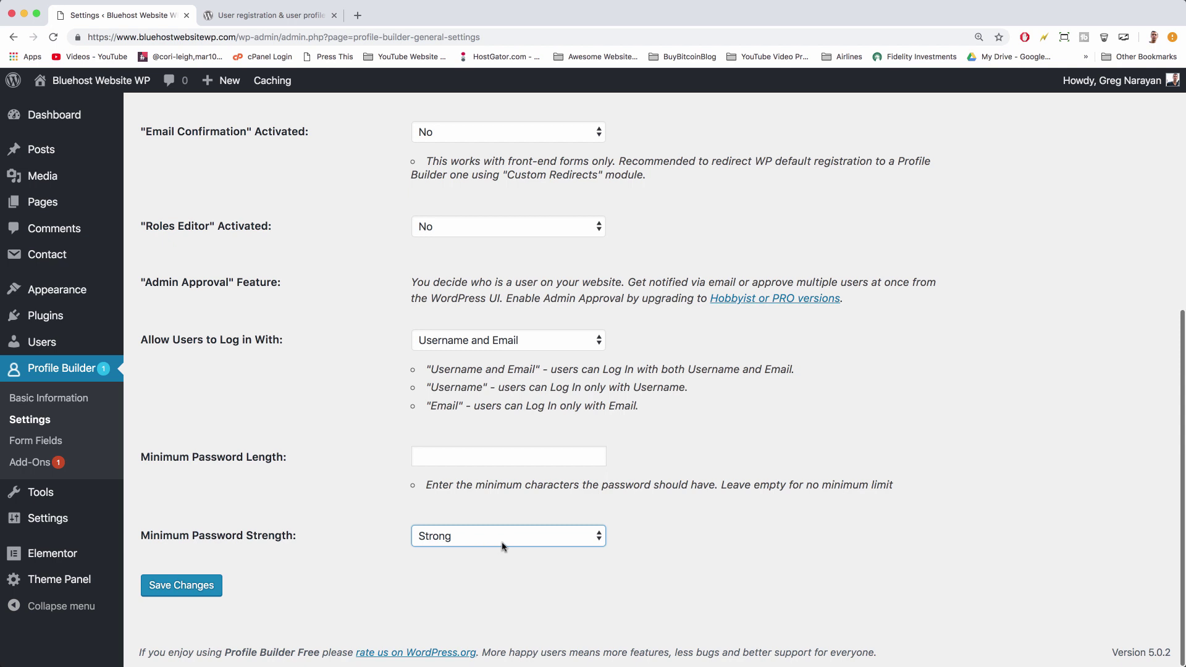
click(530, 543)
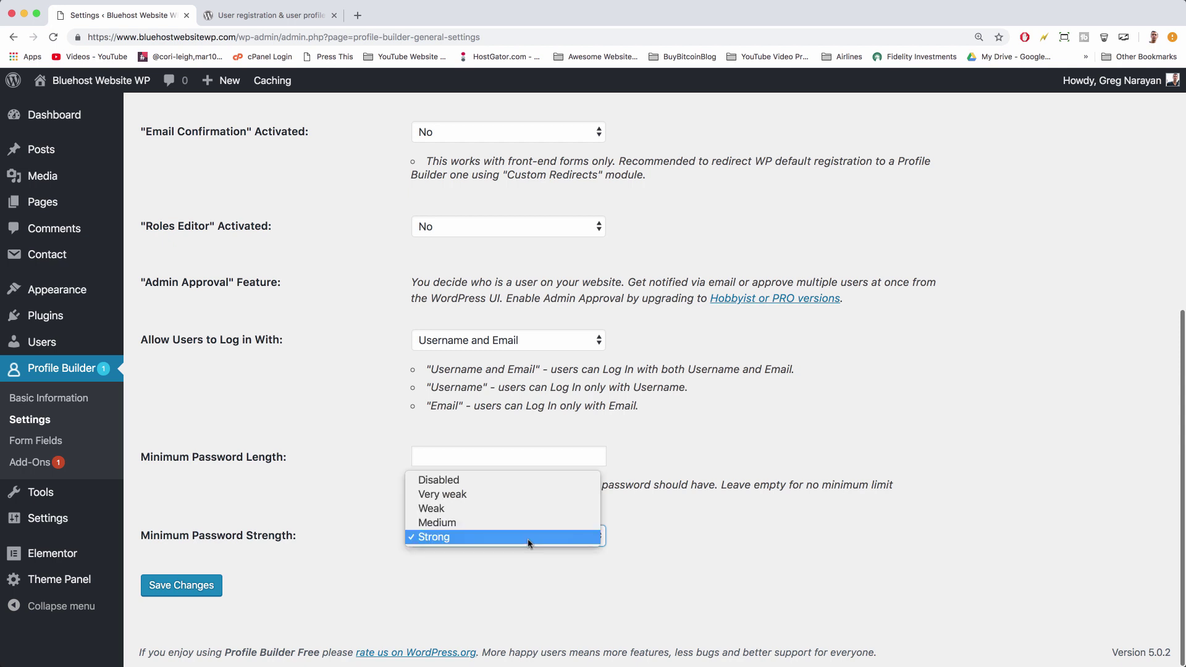
click(529, 538)
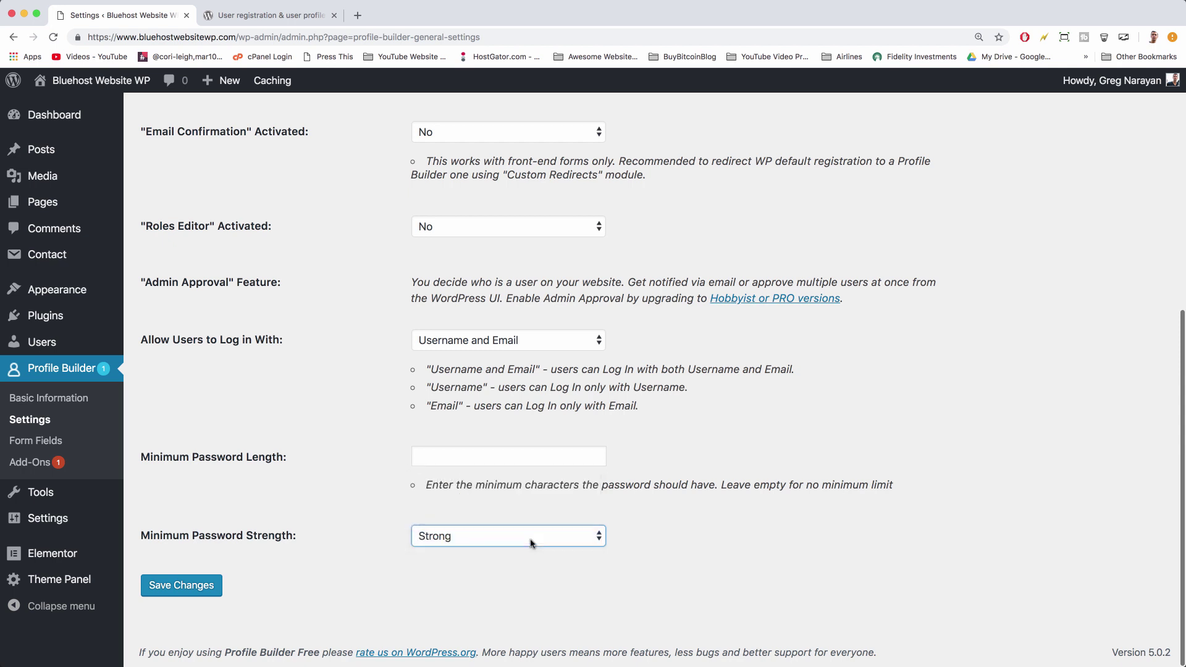
click(673, 553)
scroll(672, 553, up, 1)
scroll(672, 553, down, 1)
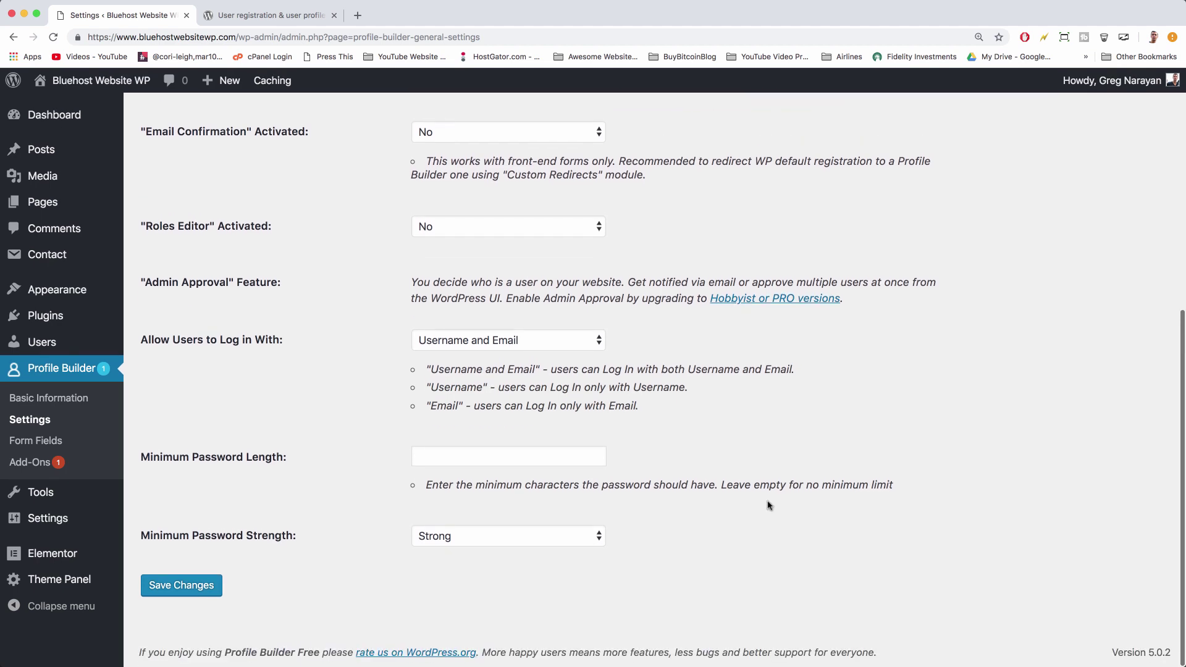
- Browse Profile Builder's Add-Ons, including TranslatePress, Paid Member Subscriptions, WooCommerce Sync and Client Portal
click(37, 462)
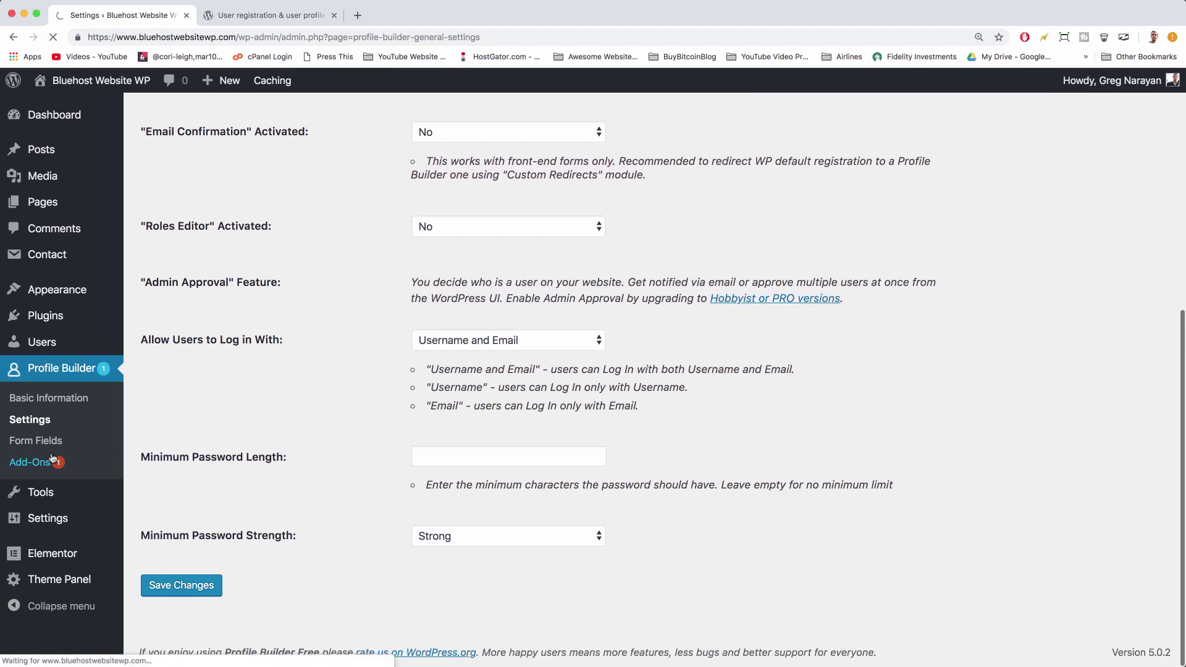
scroll(612, 445, down, 7)
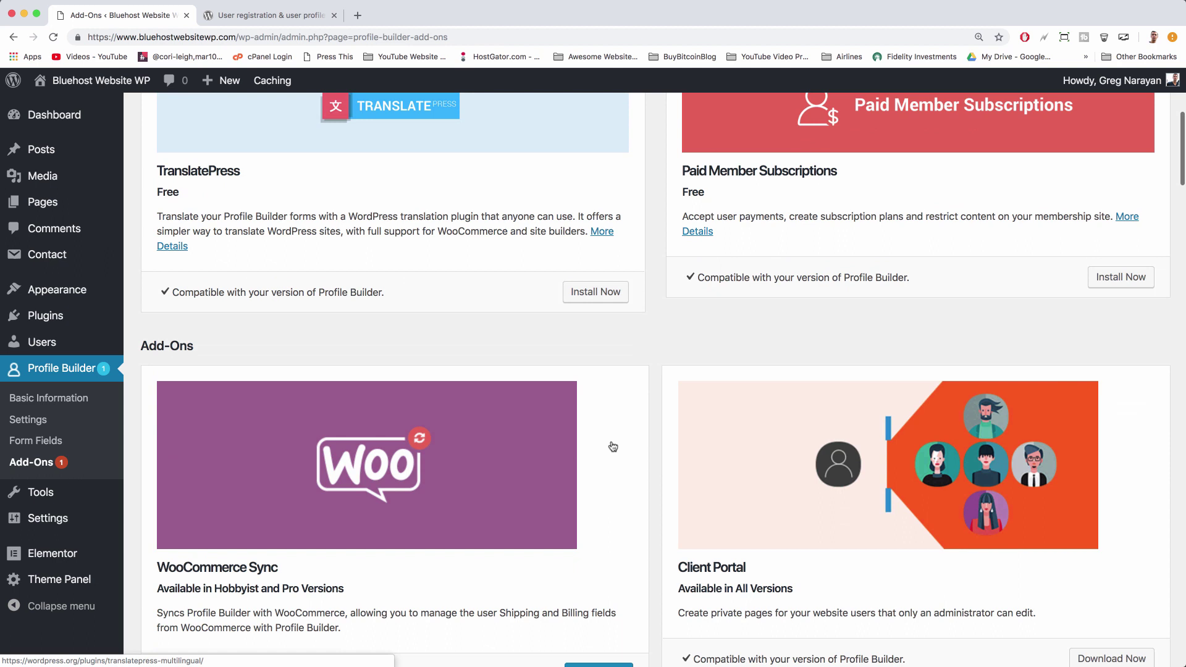
scroll(713, 288, up, 3)
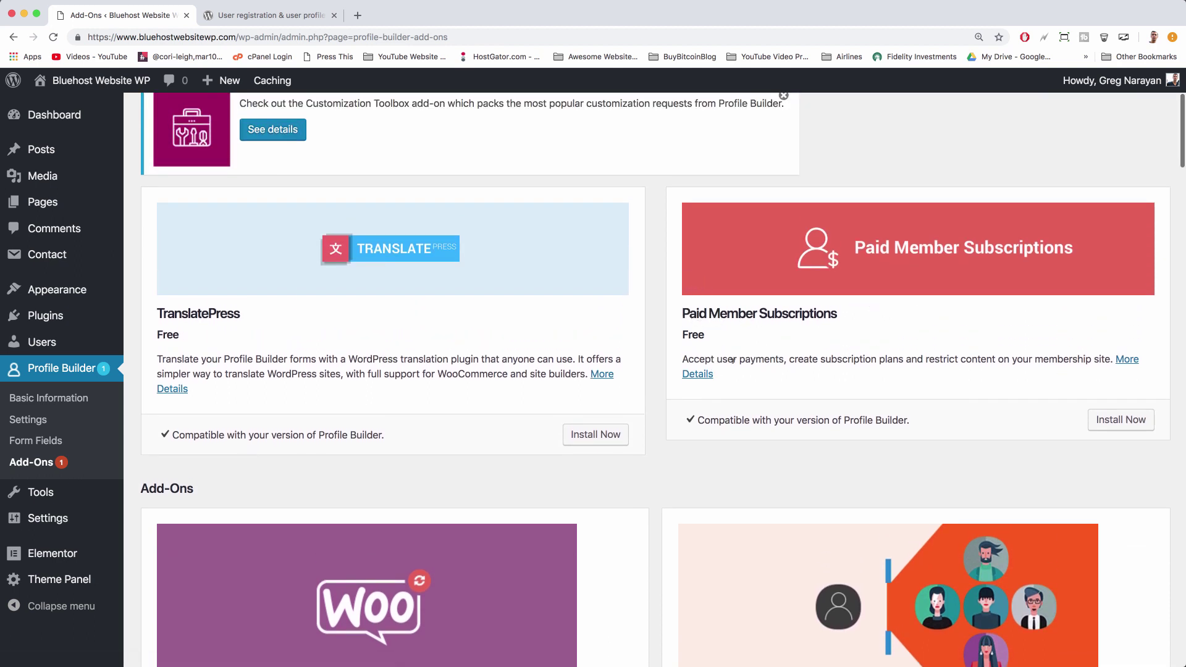
scroll(604, 443, down, 7)
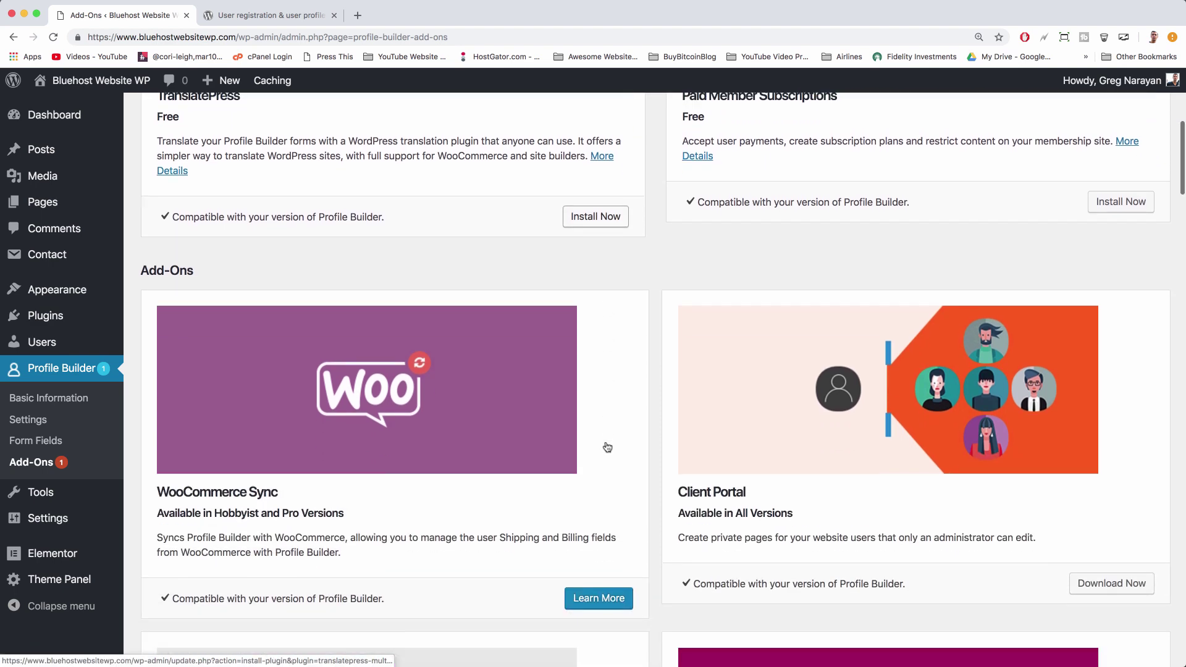
scroll(604, 445, down, 7)
scroll(604, 445, up, 12)
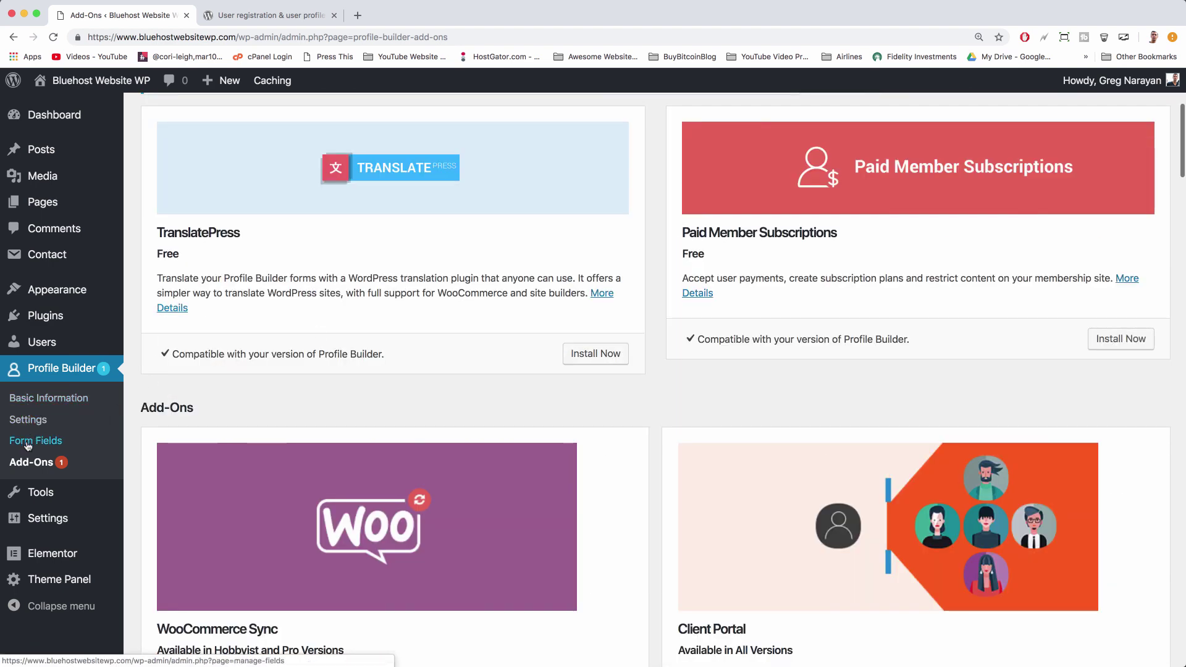
- List Profile Builder's form pages and open the Register page editor
click(35, 371)
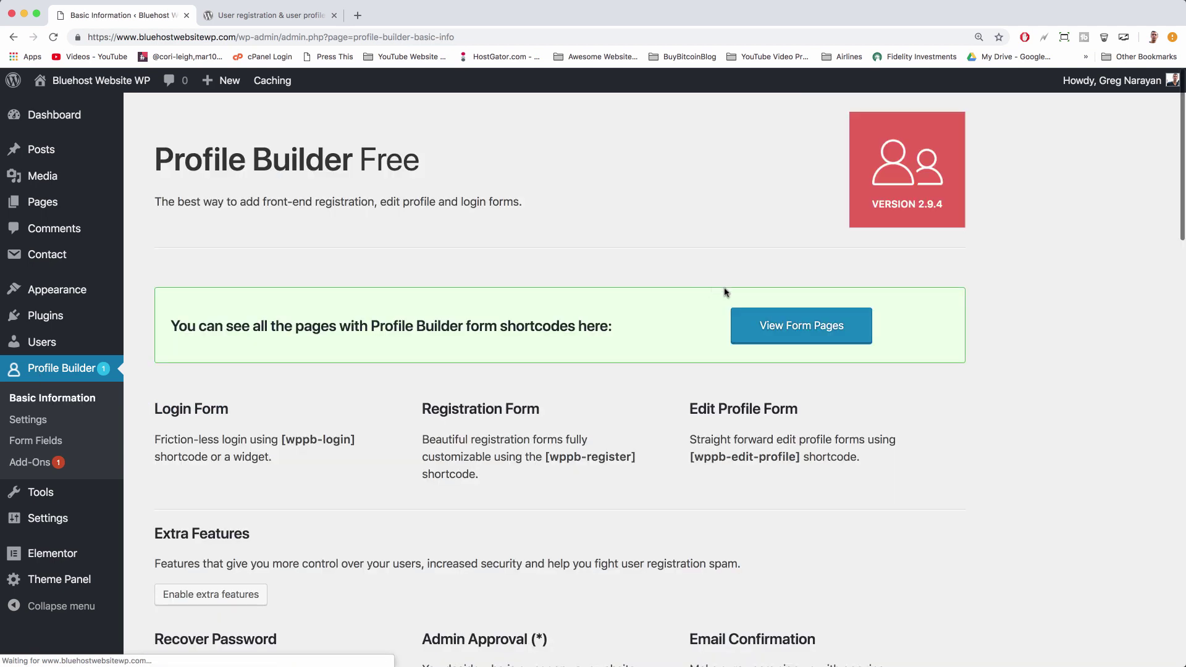
click(785, 332)
scroll(204, 470, down, 4)
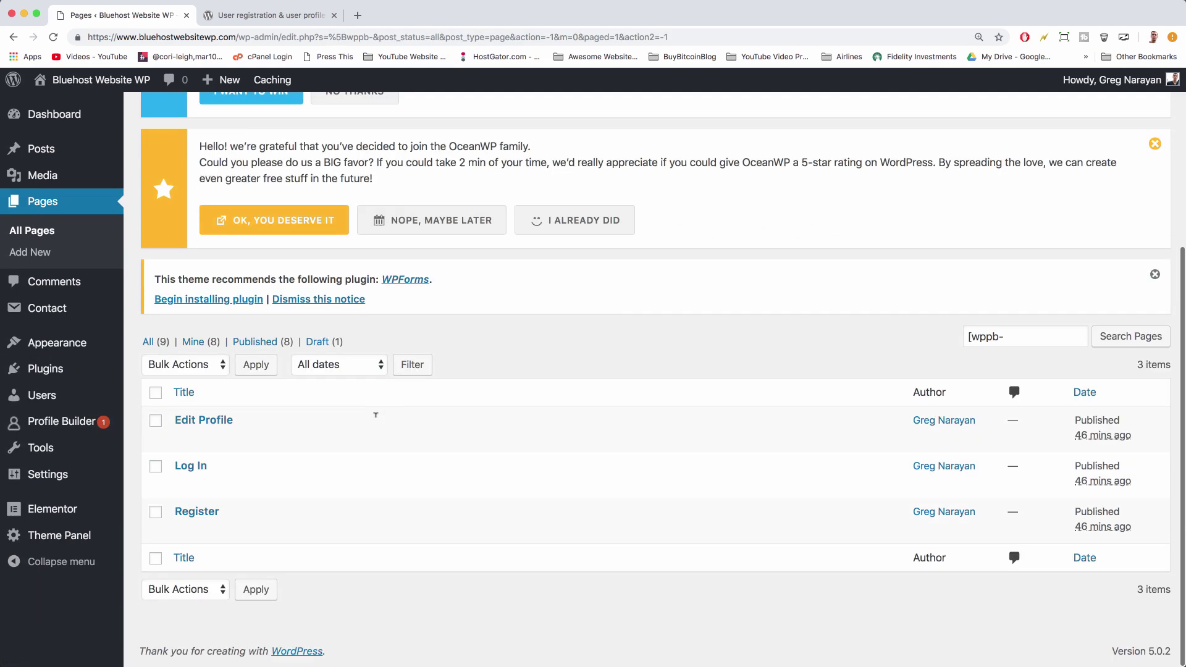
click(198, 513)
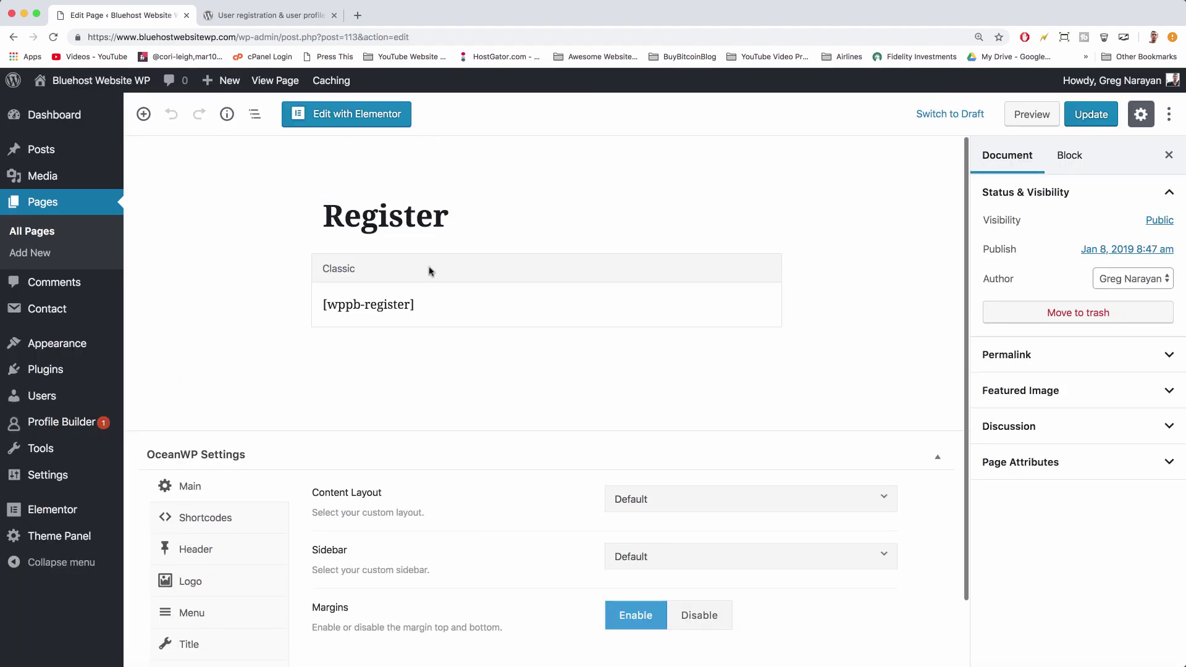
- View the live Register form to see its new Strong password requirement
click(283, 80)
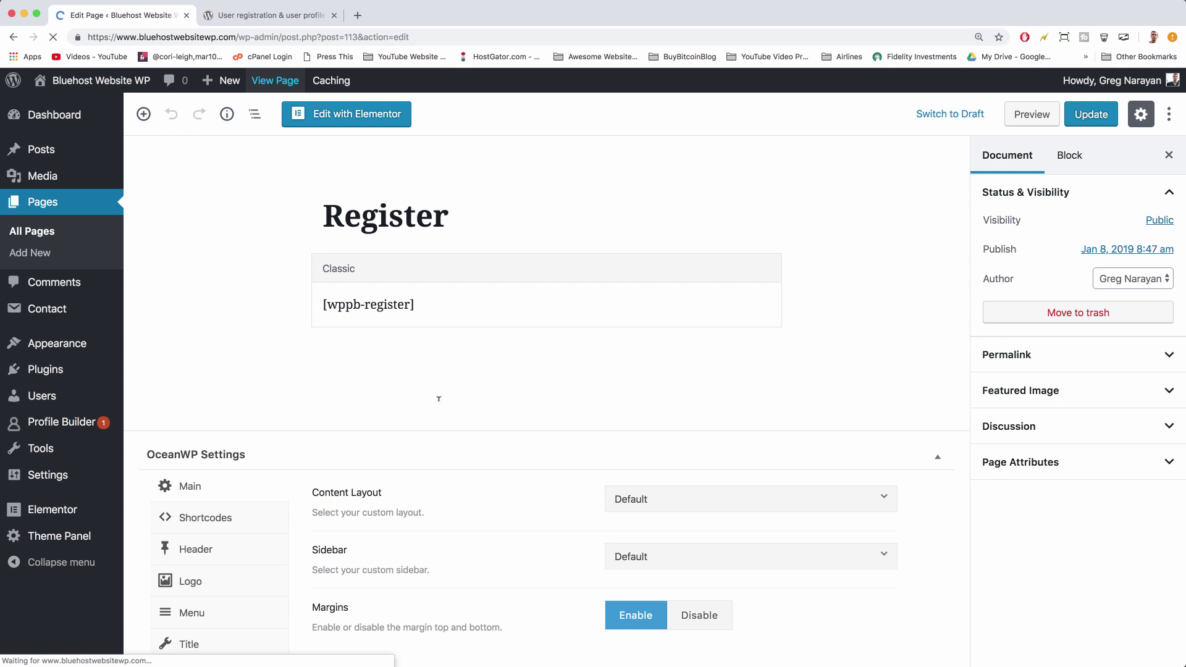
scroll(439, 398, down, 10)
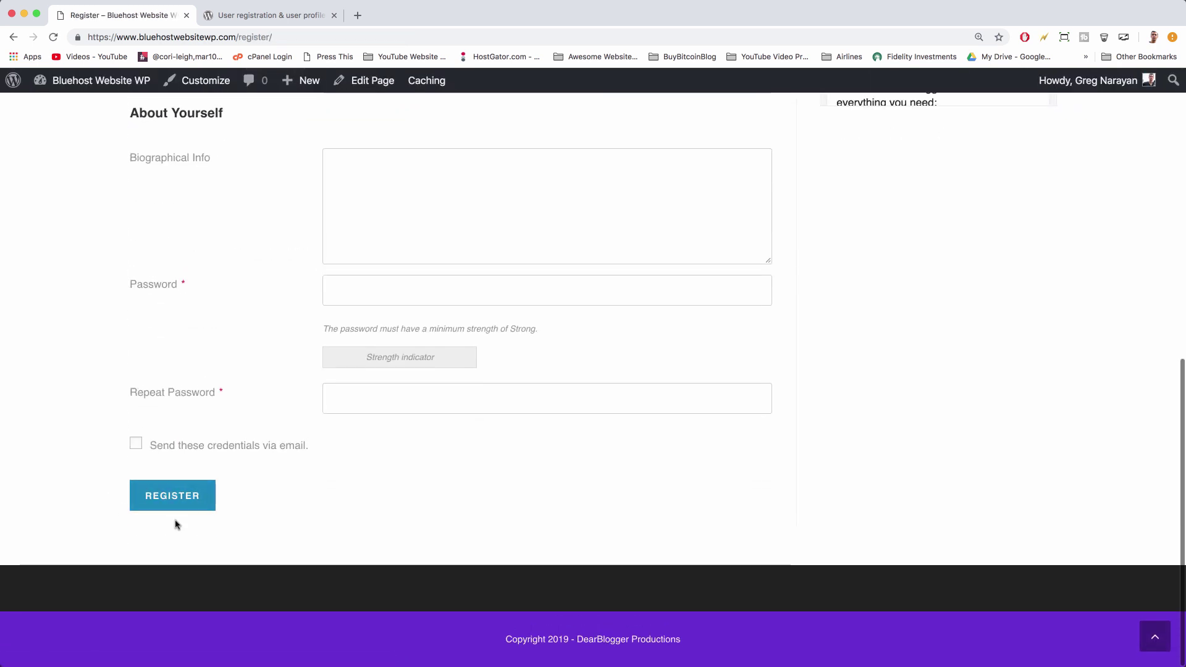
scroll(389, 538, up, 3)
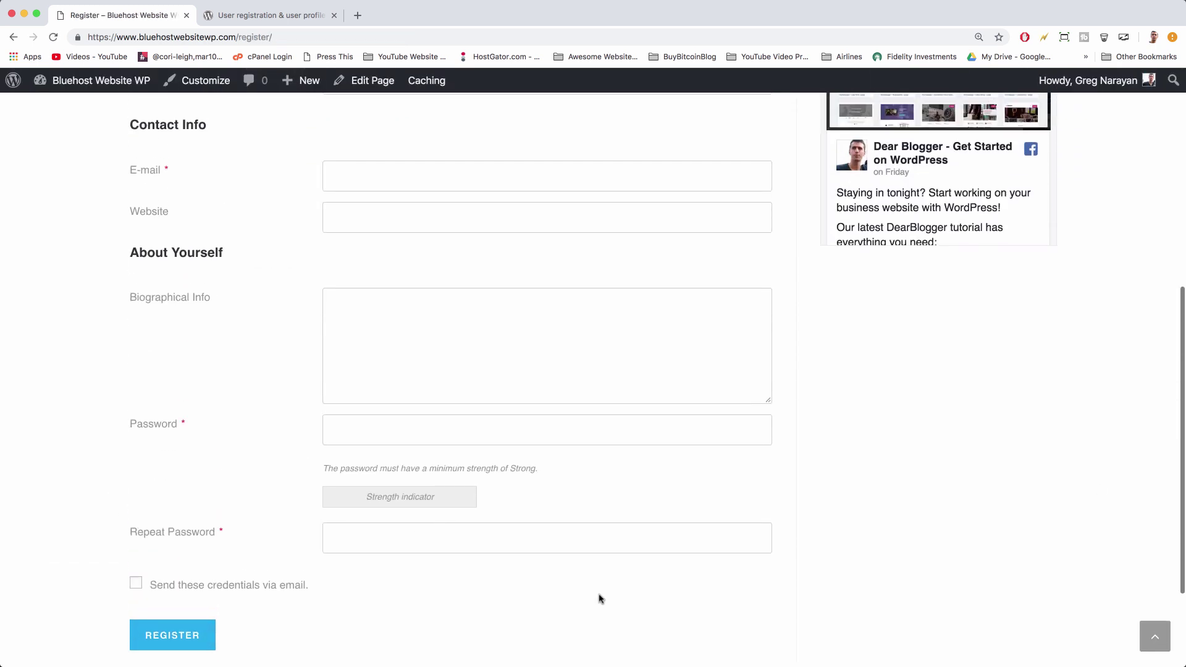
scroll(600, 598, down, 3)
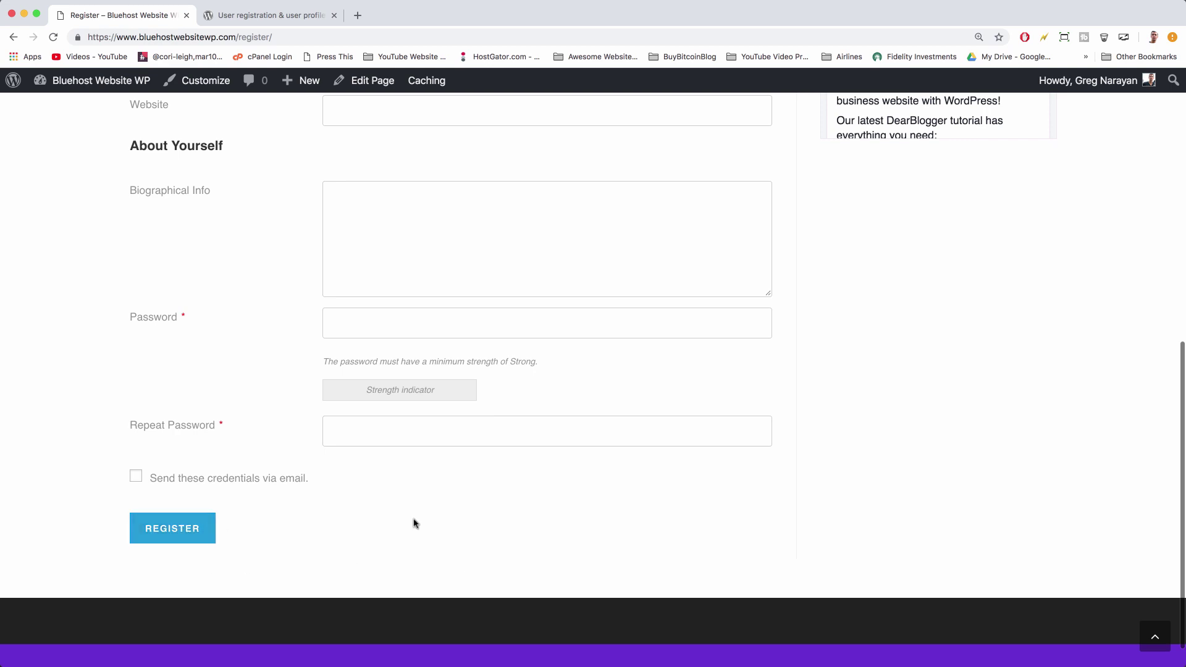
scroll(874, 495, up, 12)
- Load Profile Builder in the plugin file editor and open front-end/class-formbuilder.php
mouse_move(101, 79)
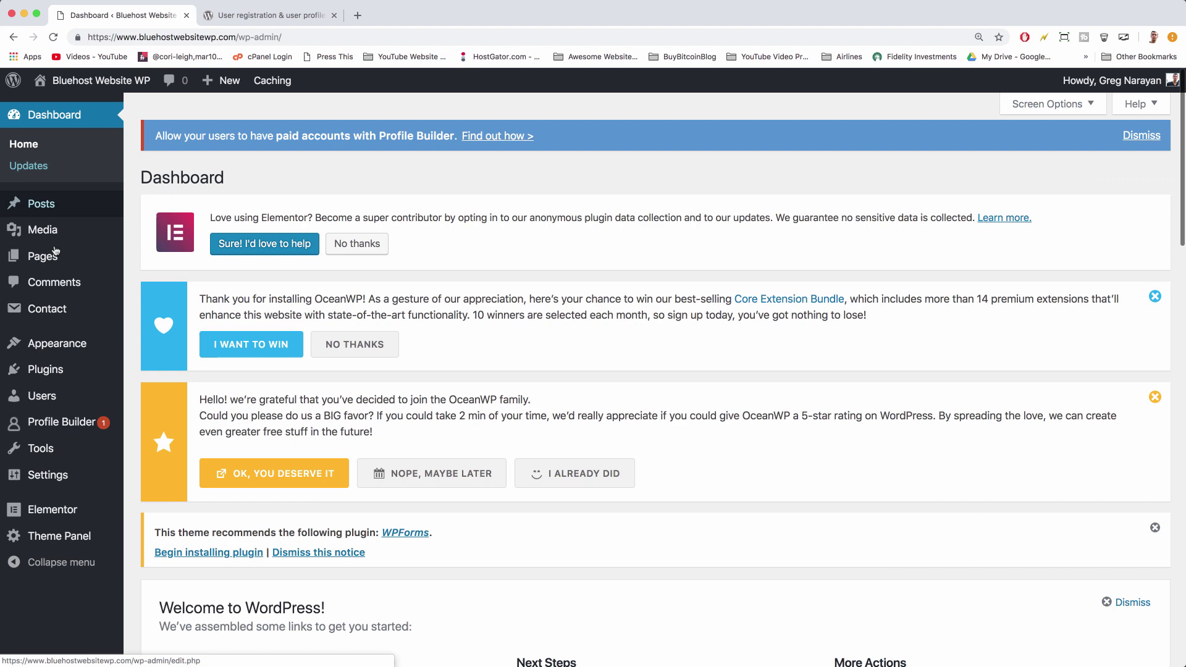
mouse_move(60, 367)
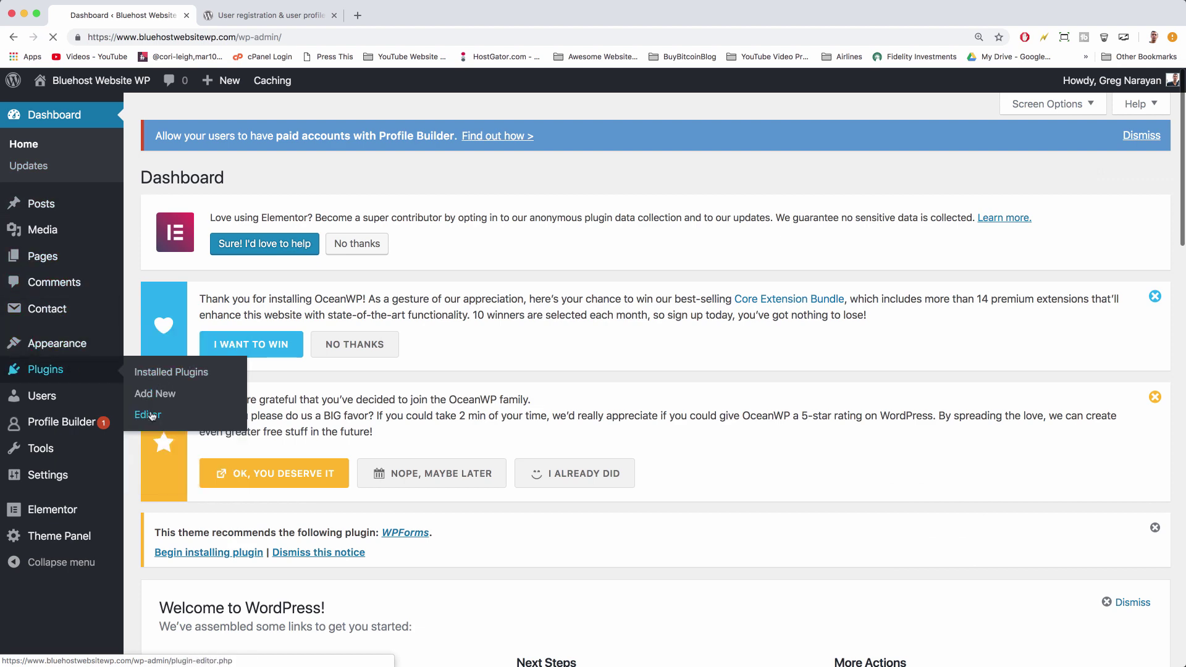
click(147, 415)
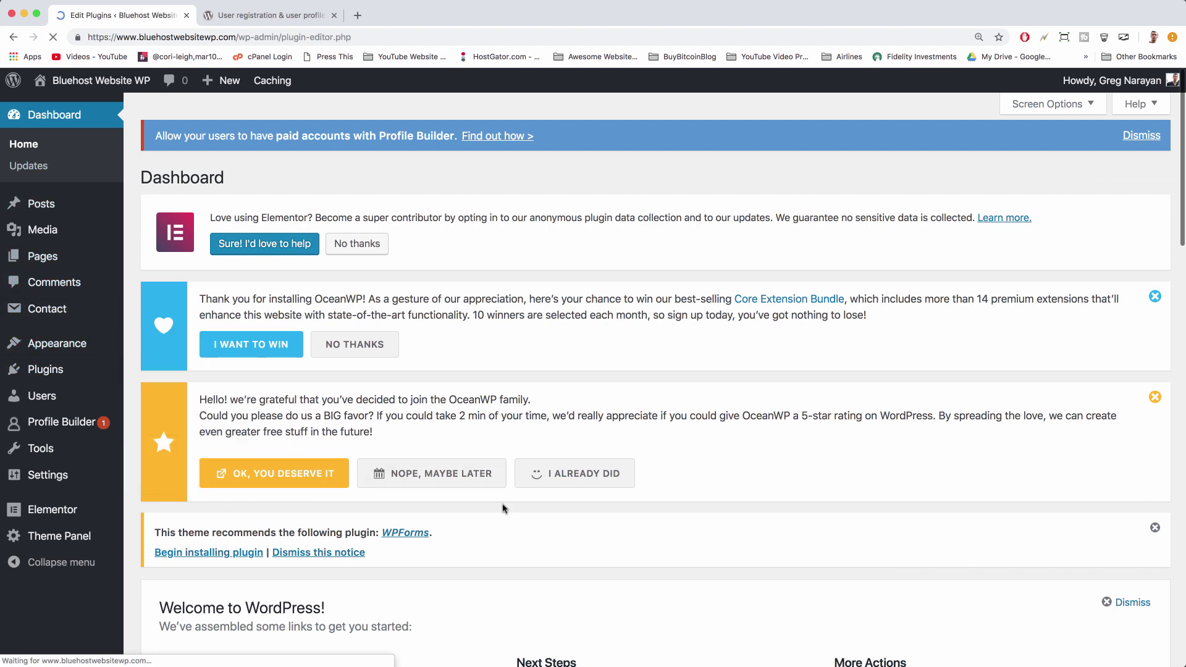
scroll(638, 461, down, 5)
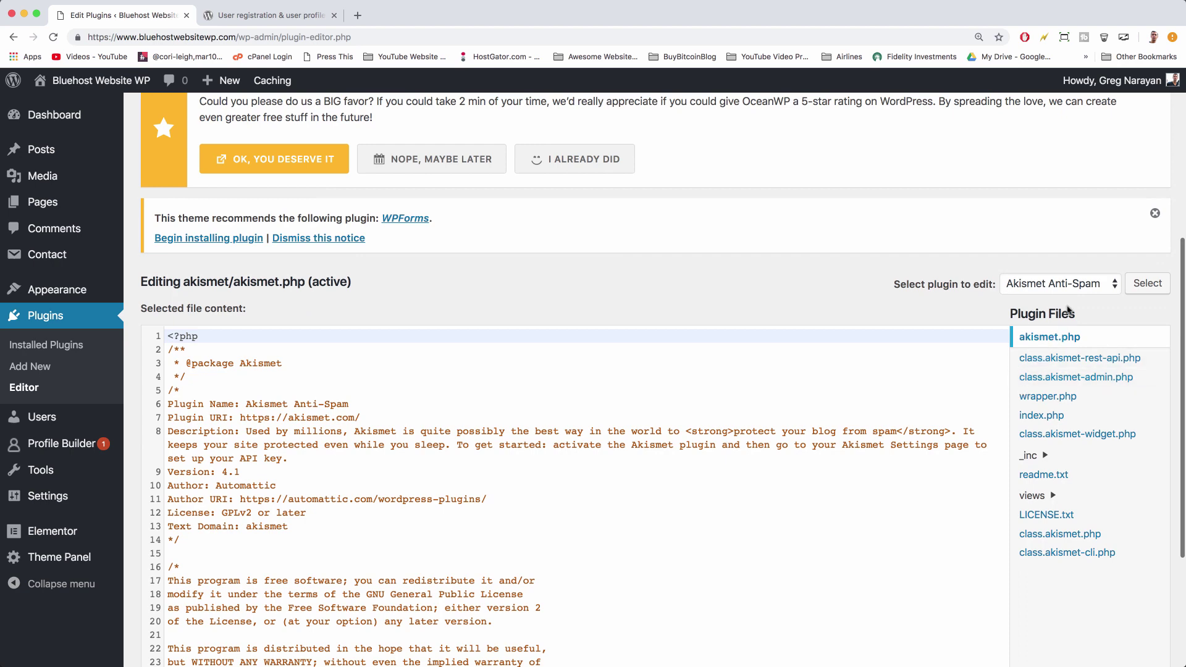
click(1060, 283)
click(1061, 355)
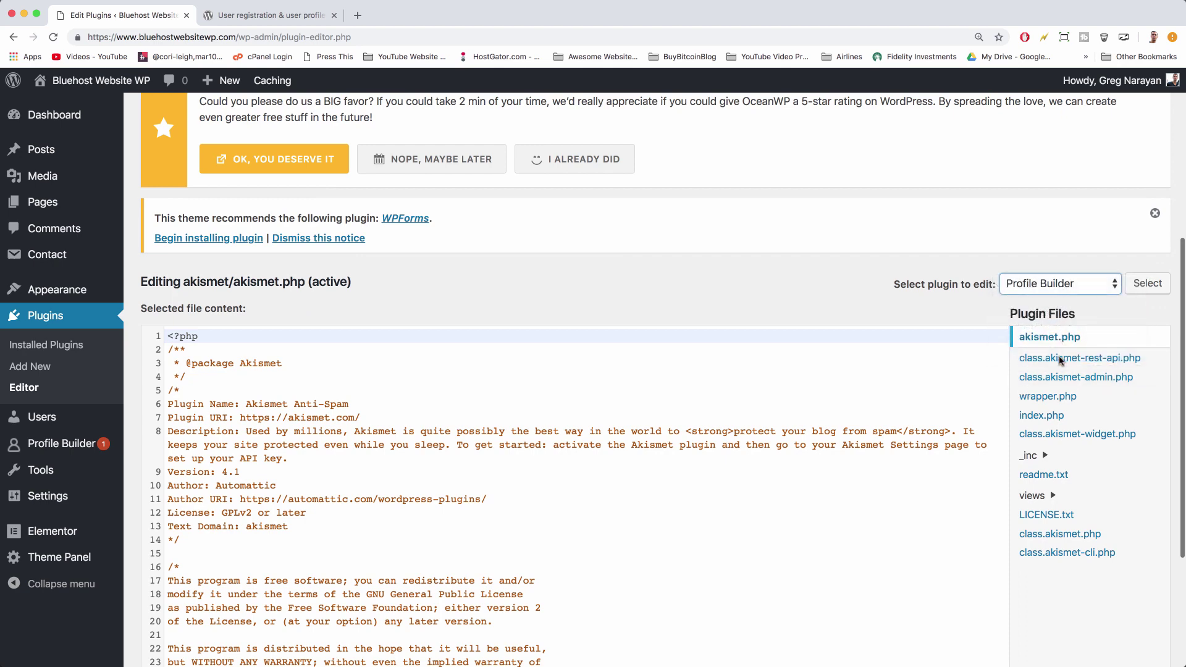
click(1152, 291)
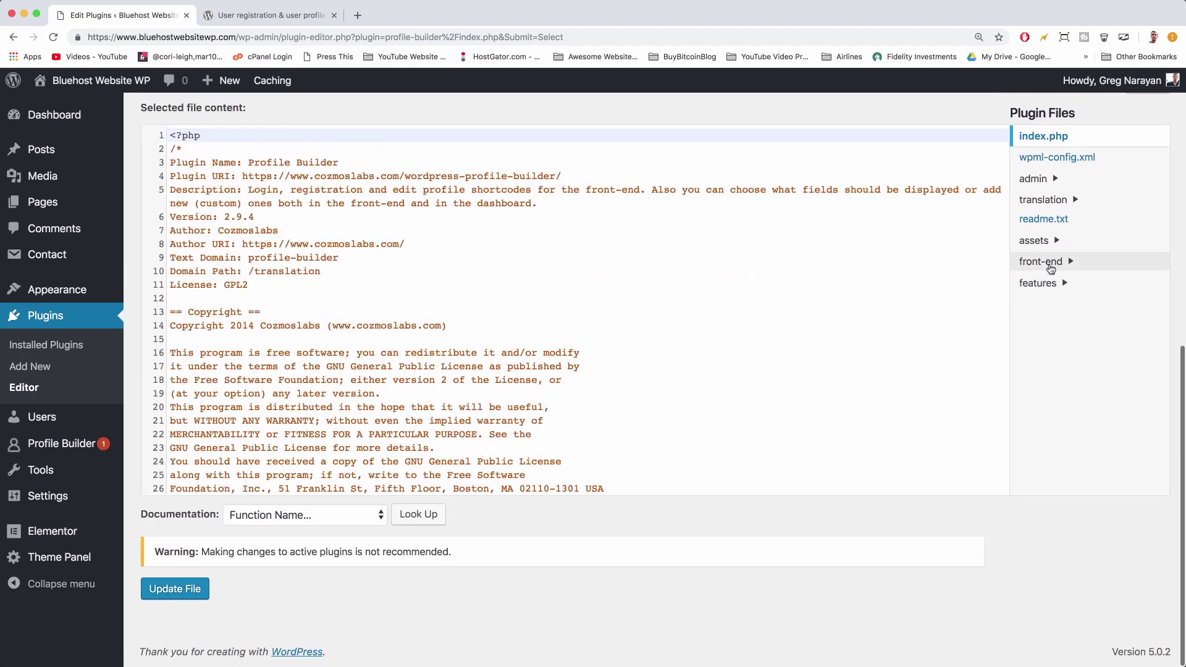
scroll(1050, 260, up, 3)
click(1050, 310)
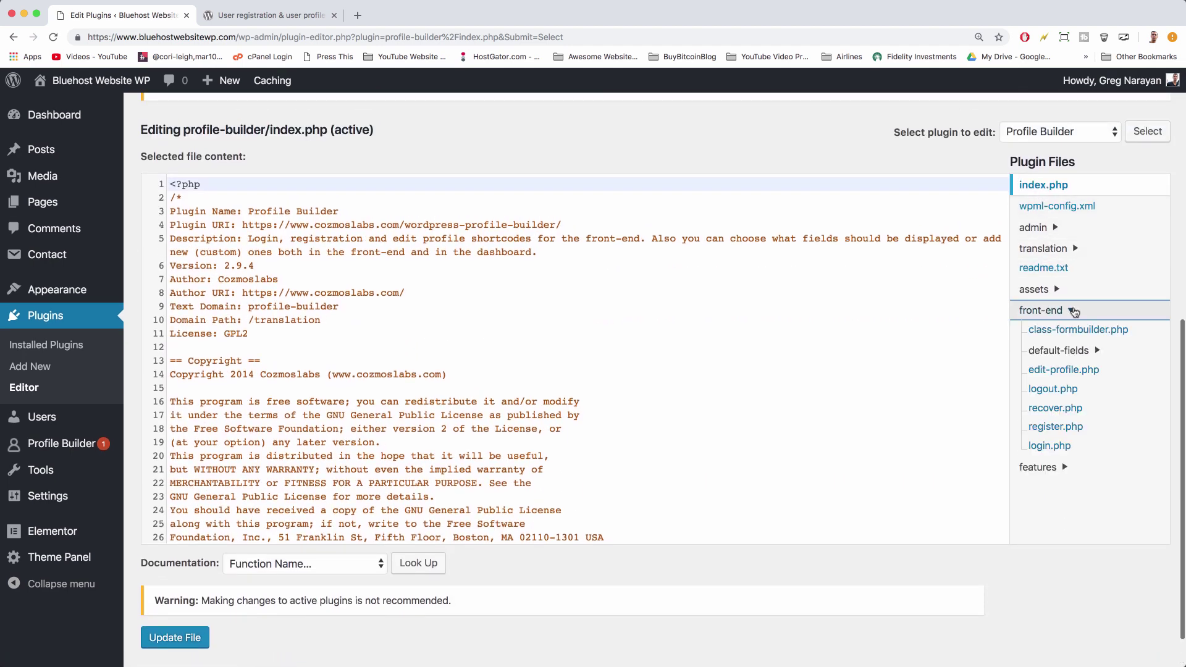
click(1084, 332)
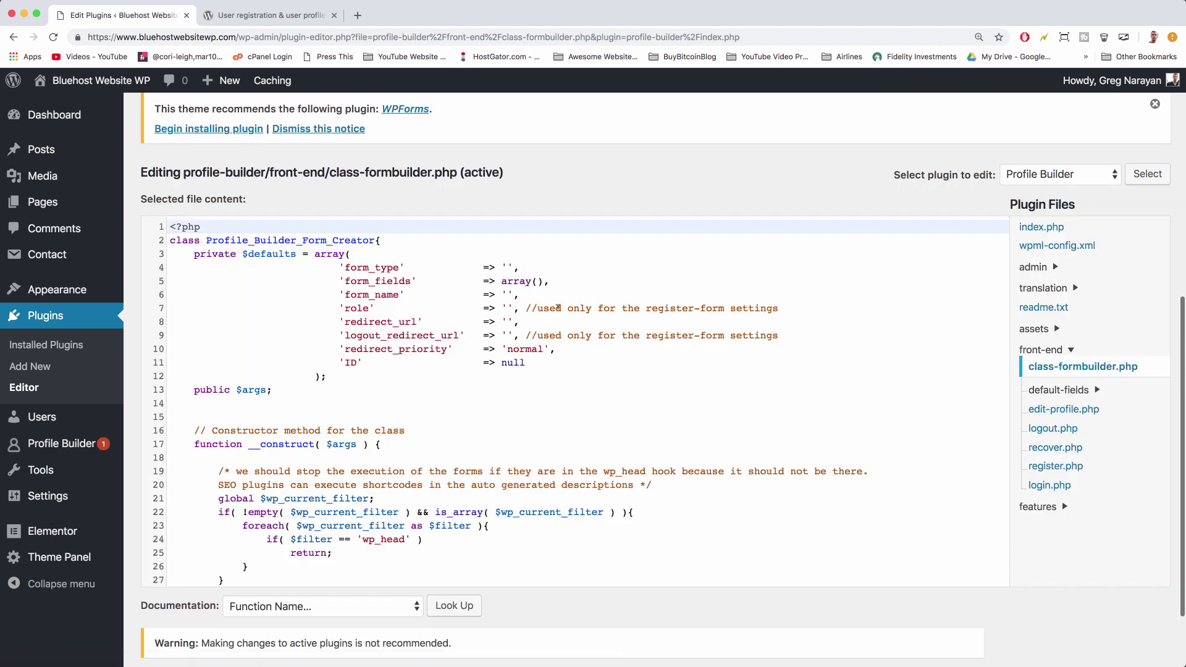
- Search the code for $button_name and locate its occurrence on line 420
click(440, 322)
key(ctrl+f)
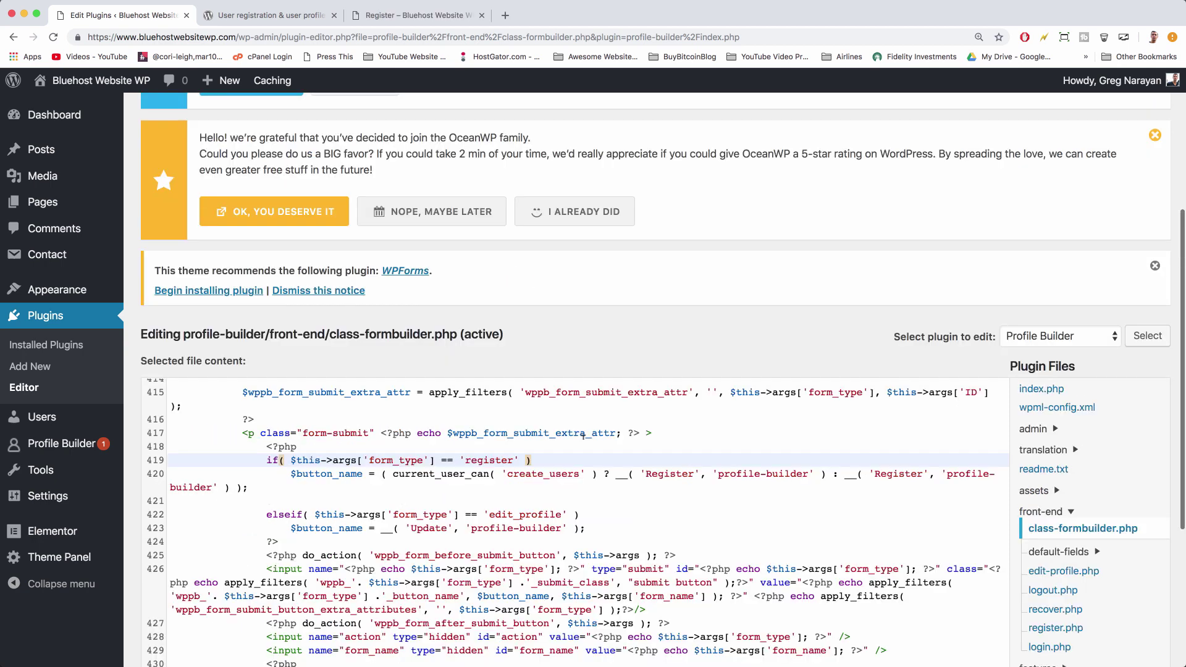
key(super+f)
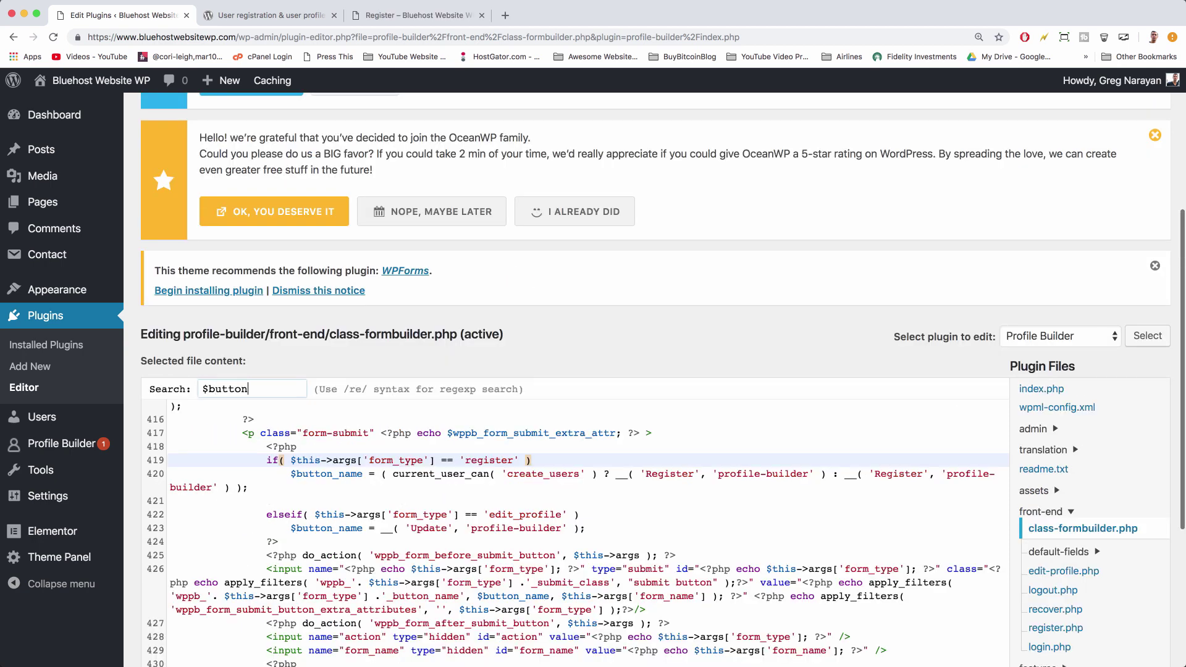
key(Return)
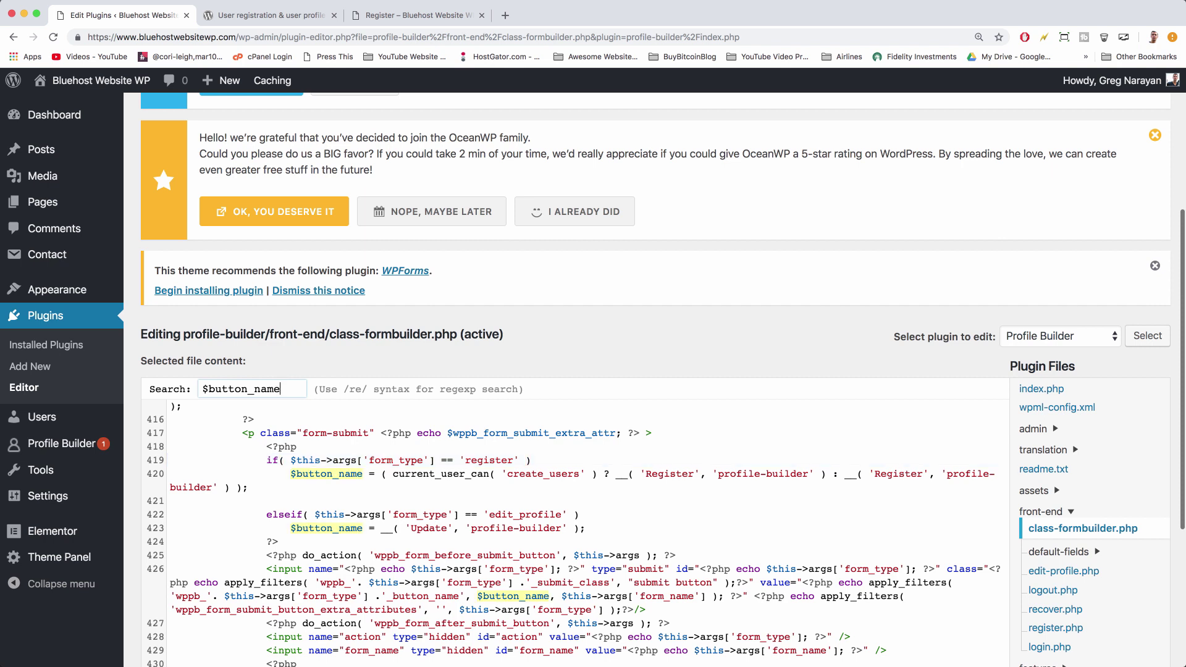
drag(290, 474, 354, 474)
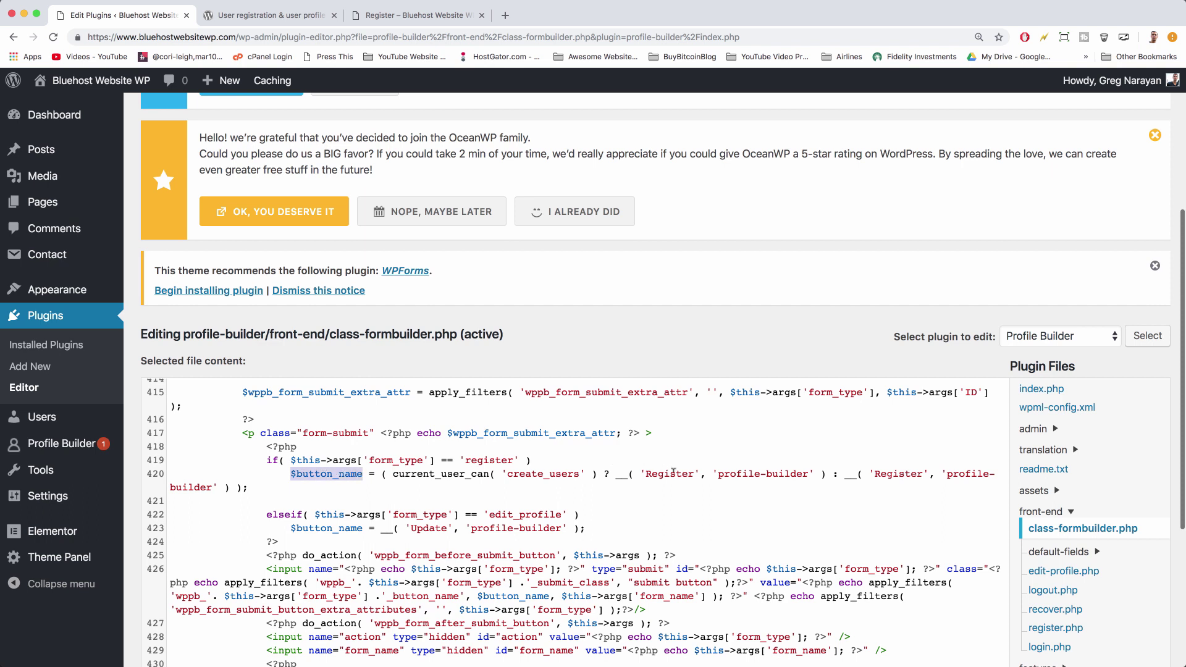
- Replace 'Register' with 'Register Now' on line 420 and update the file
double_click(674, 474)
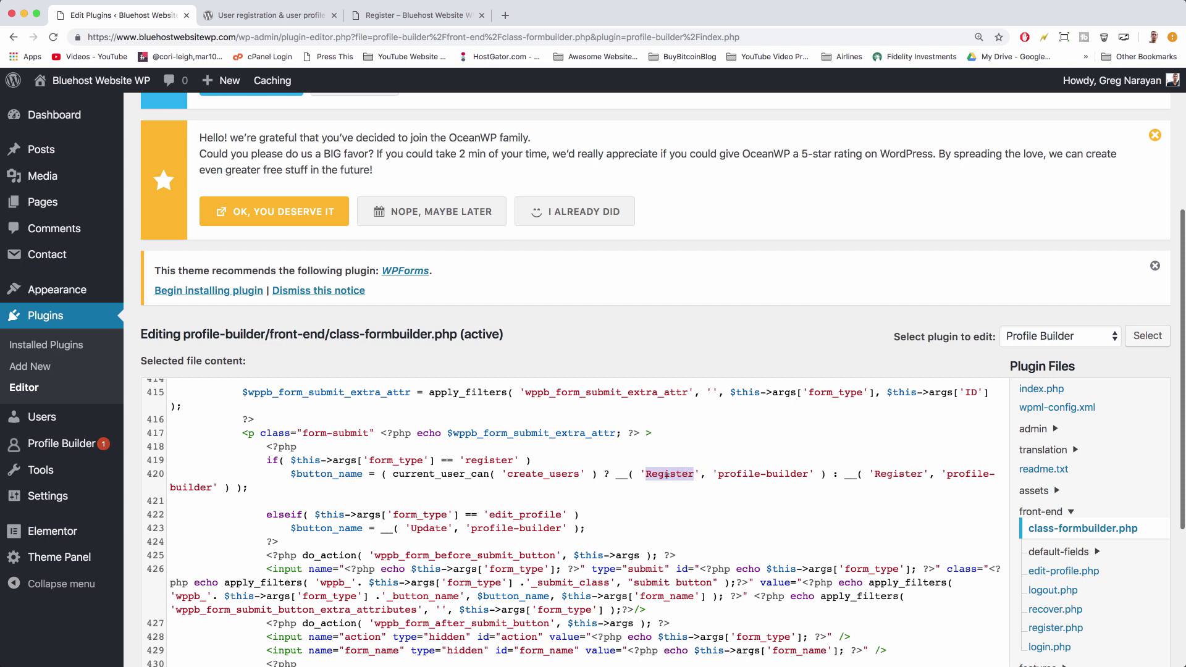
text(Regist)
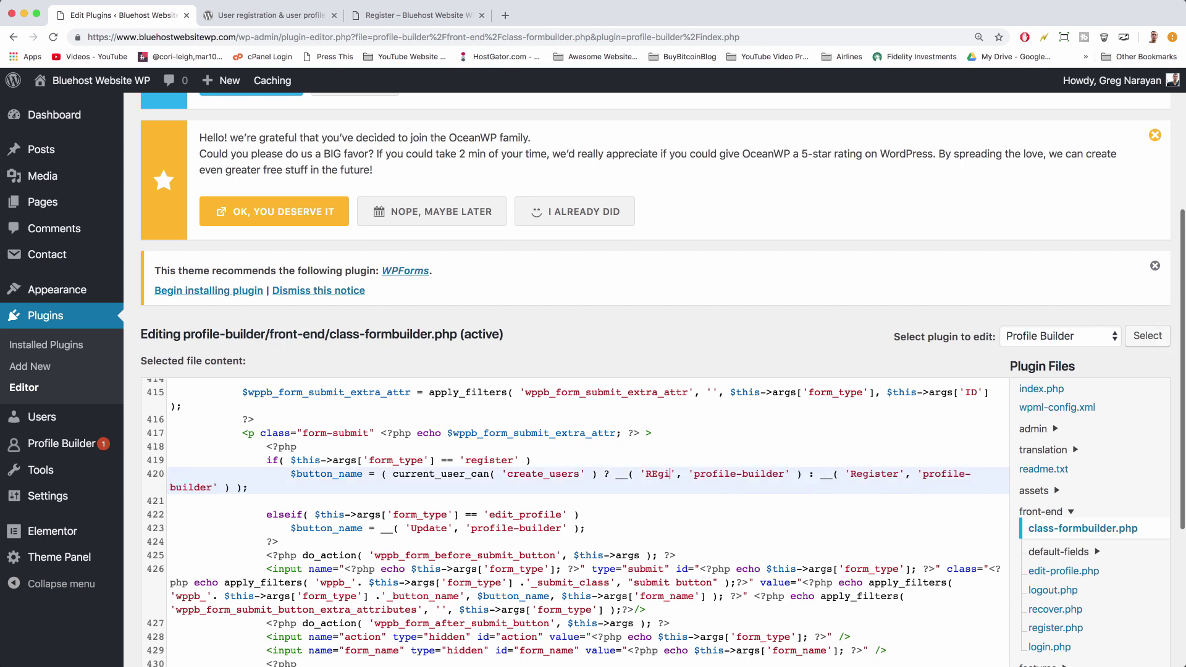
text(er Now)
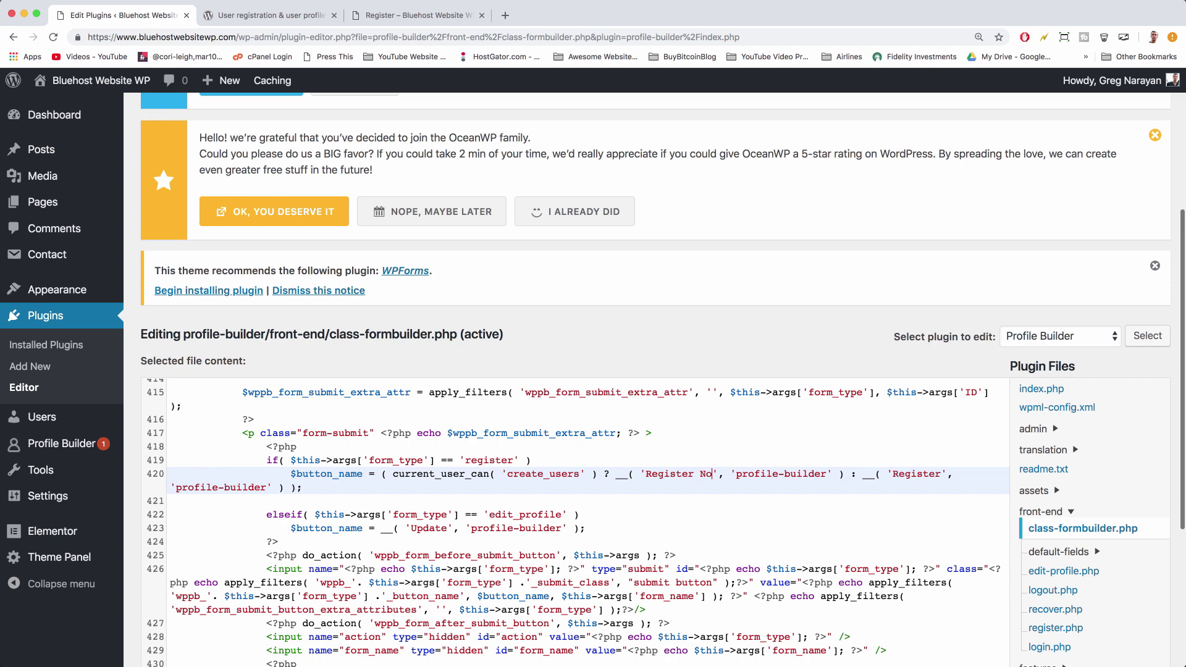
scroll(568, 472, down, 3)
scroll(618, 470, up, 3)
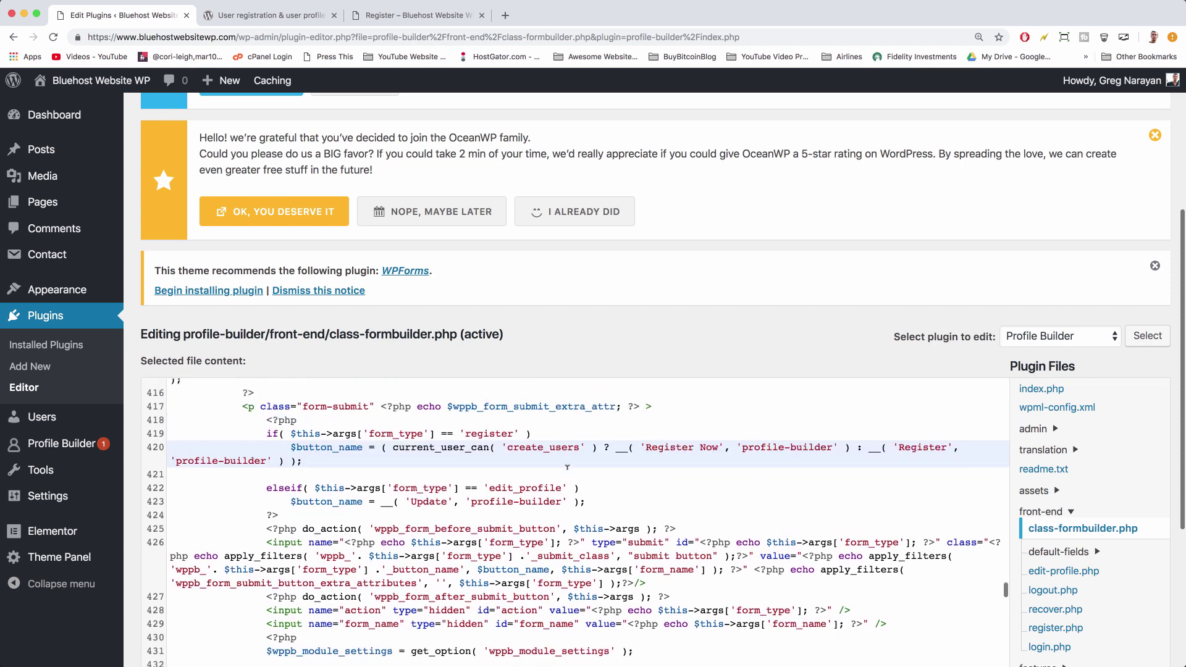
scroll(639, 453, down, 15)
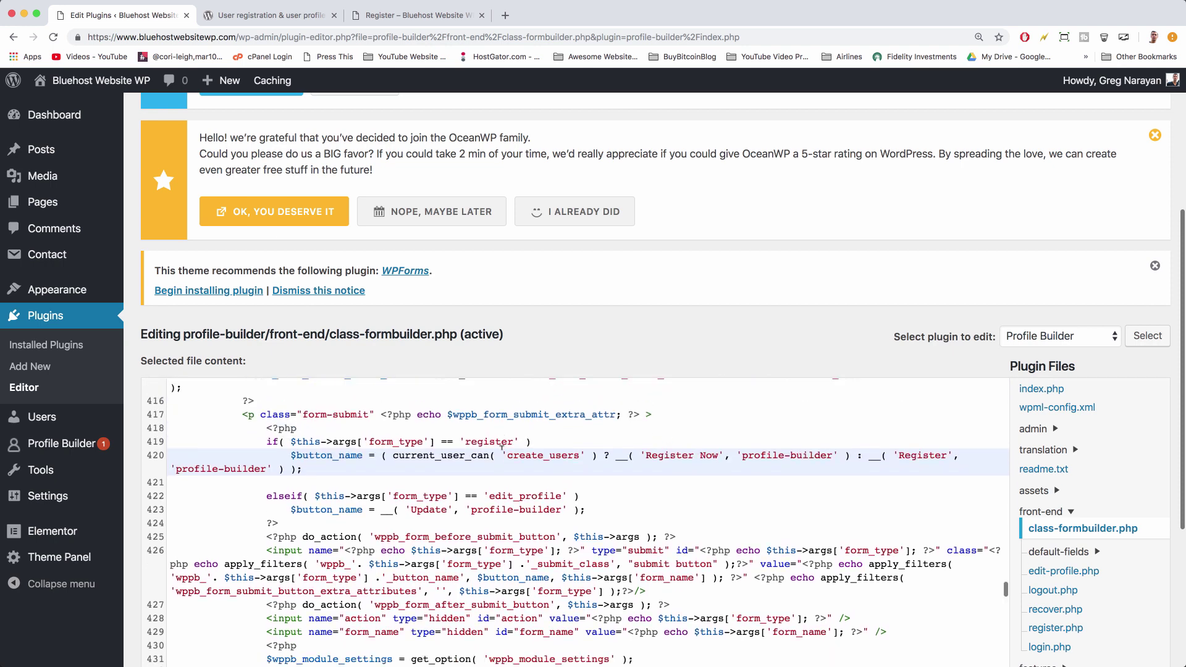
scroll(148, 426, down, 5)
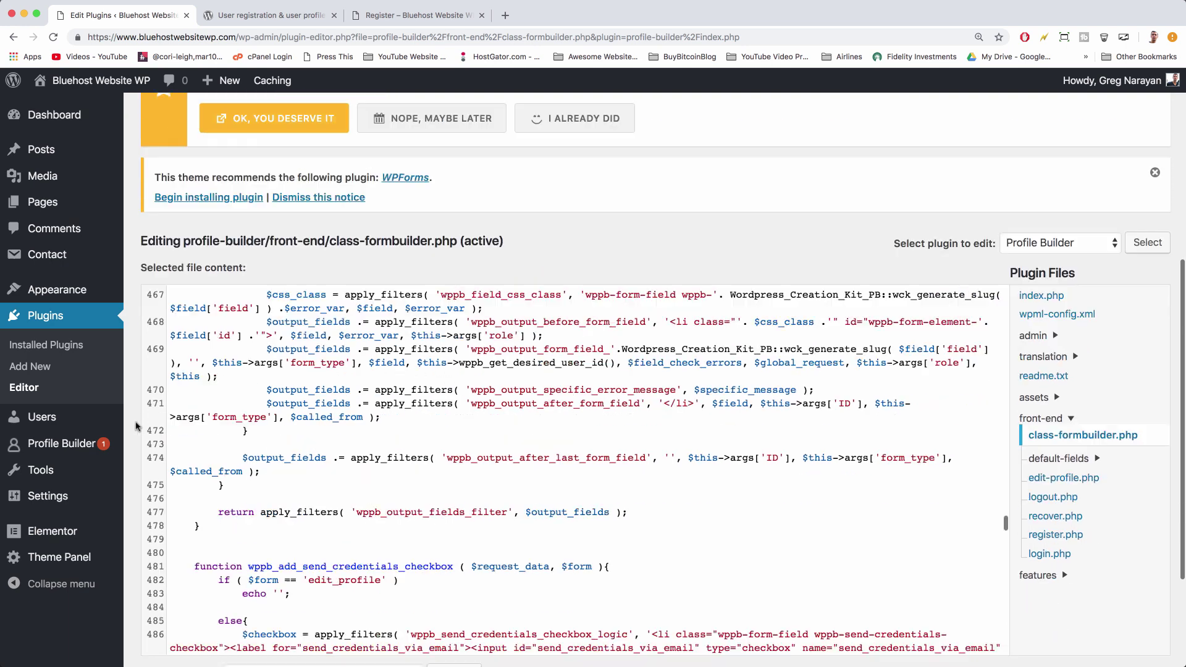
click(175, 589)
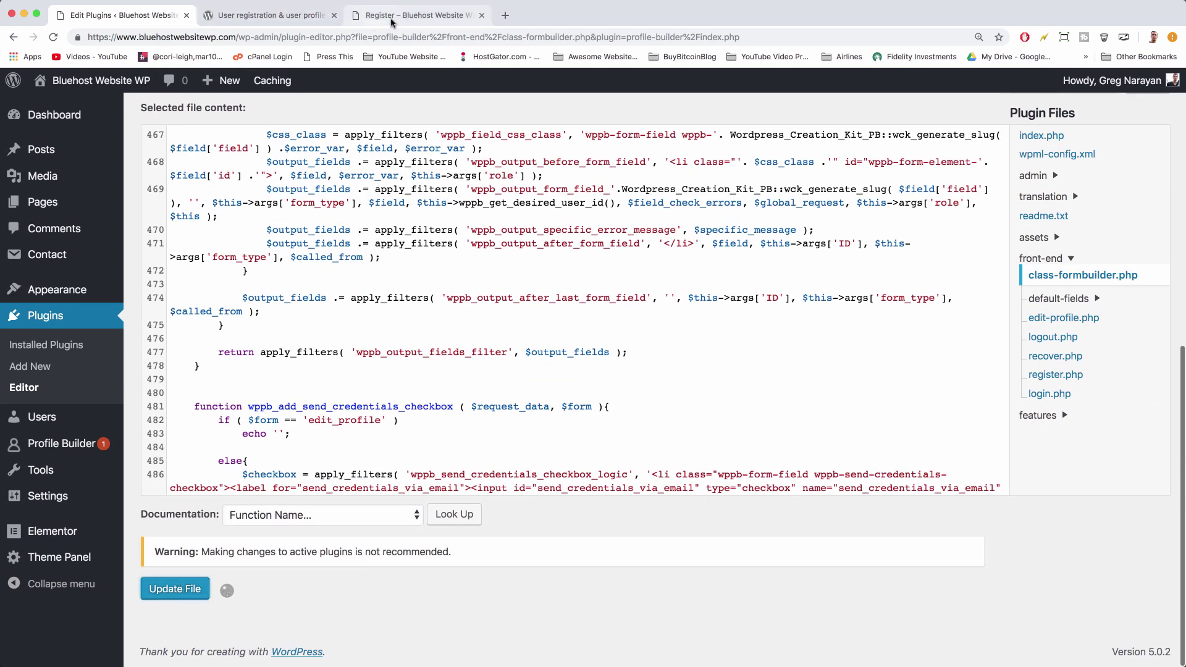
- Reload the Register page to confirm the 'Register Now' button, then return to the Dashboard
click(421, 16)
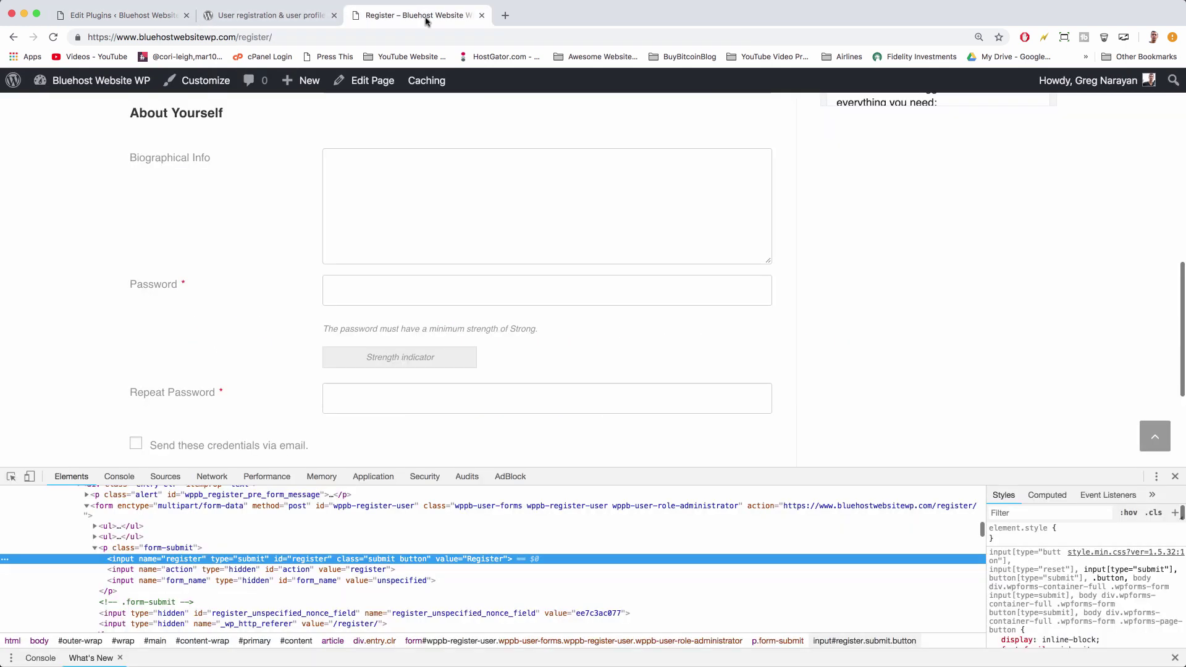
click(1175, 476)
scroll(676, 487, up, 10)
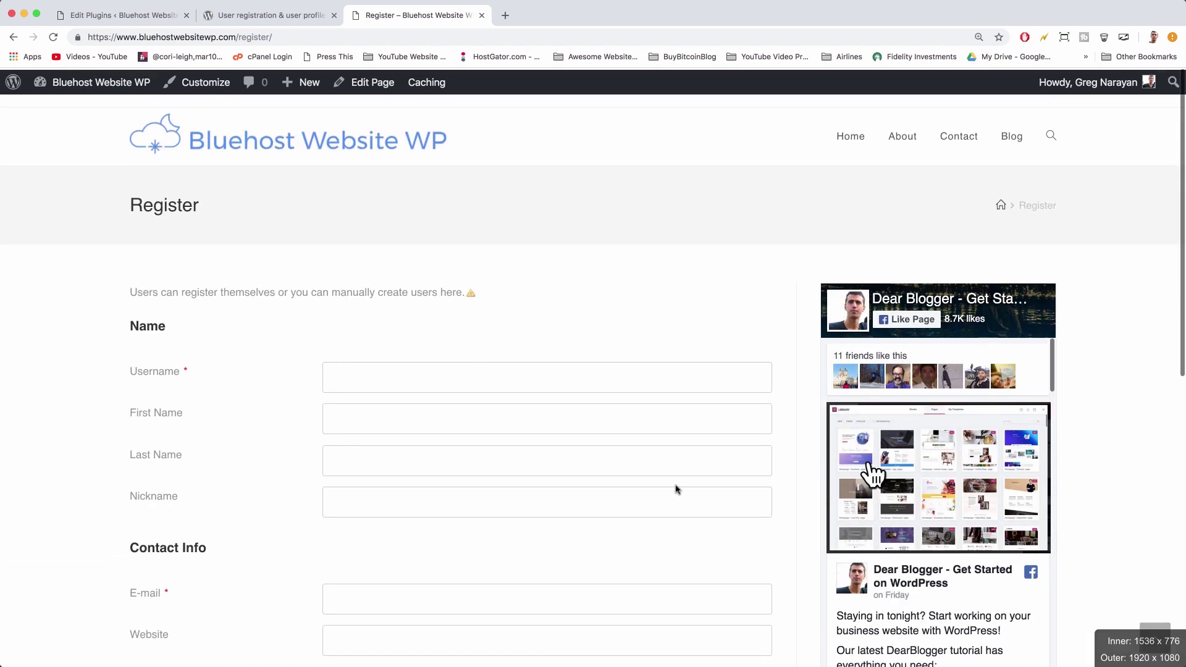
key(super+r)
scroll(465, 420, down, 5)
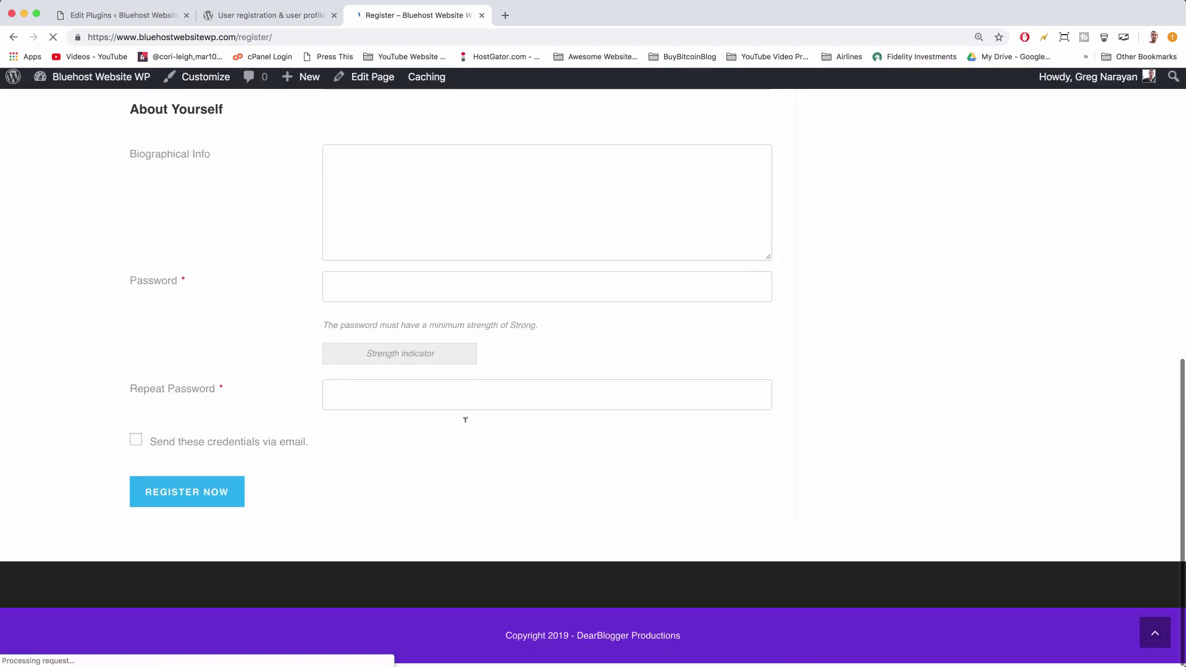
scroll(181, 511, up, 10)
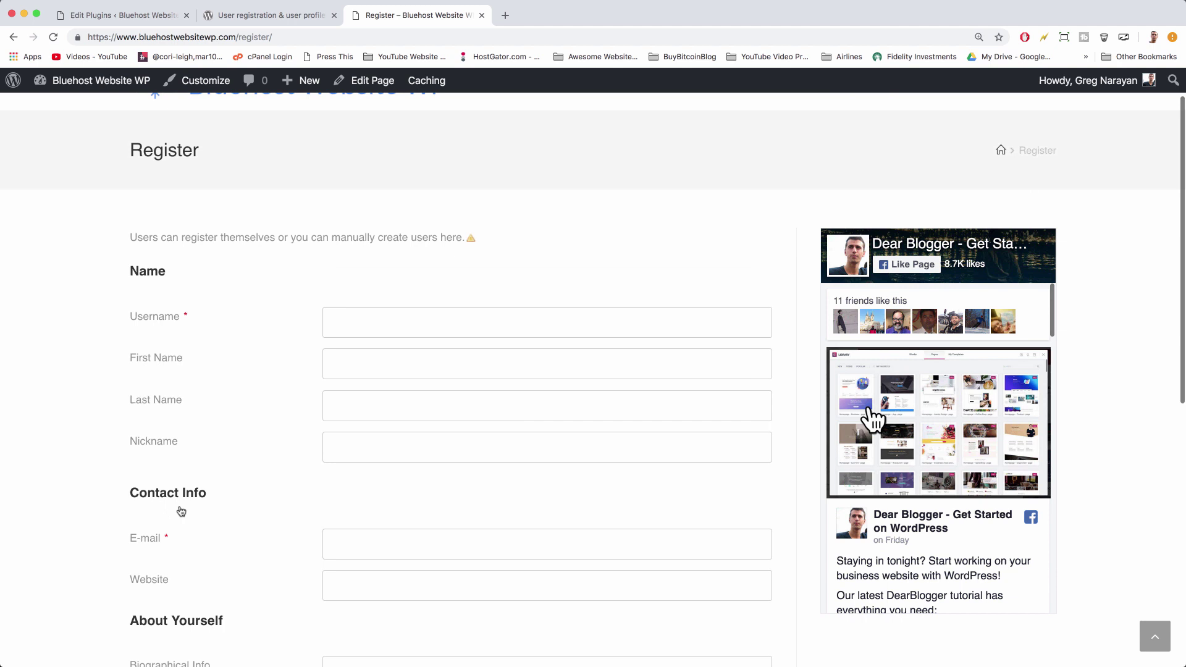
scroll(8, 408, up, 2)
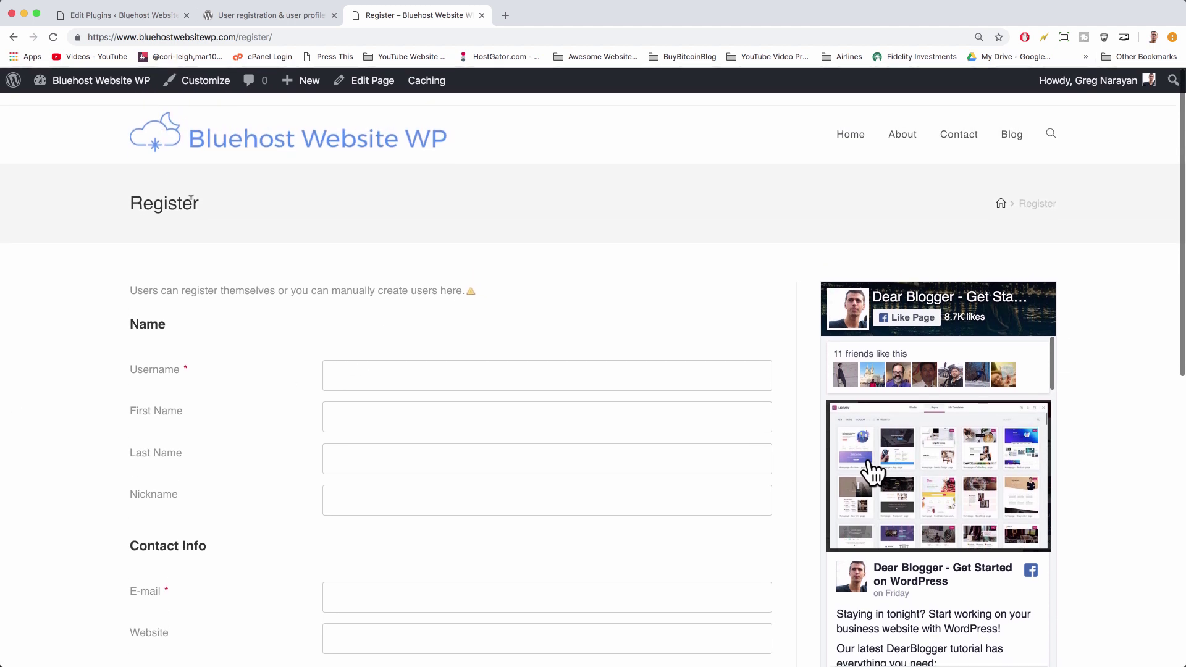
click(115, 83)
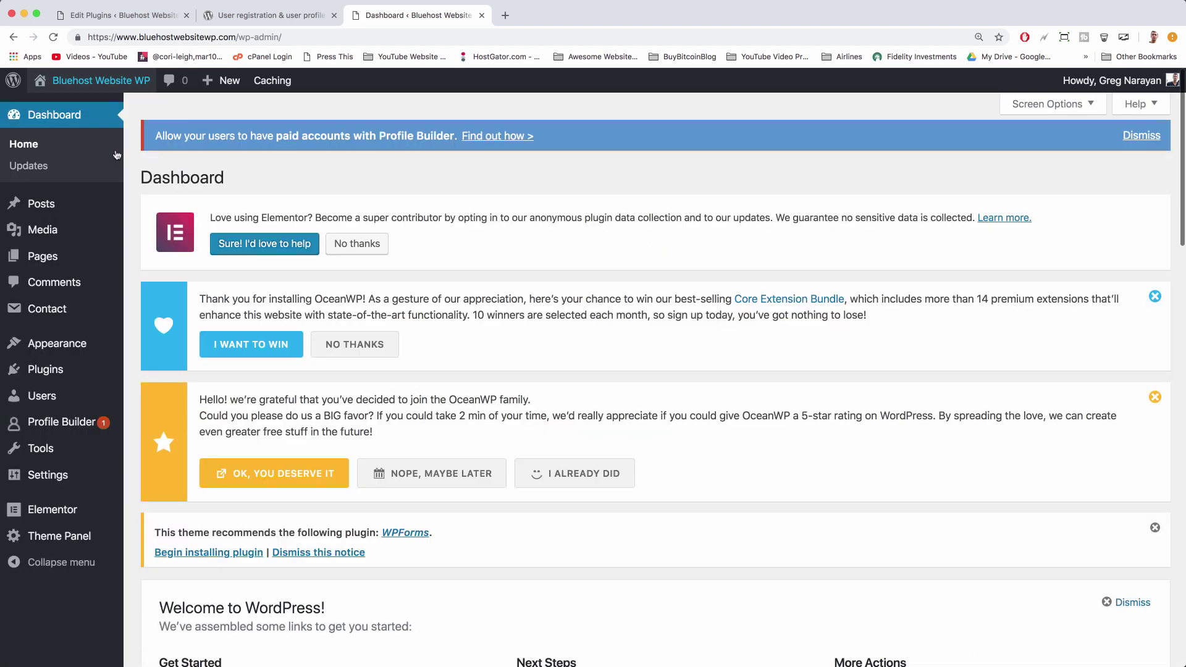
- Find the Log In page among Profile Builder's form pages, view it live and select its URL
click(67, 422)
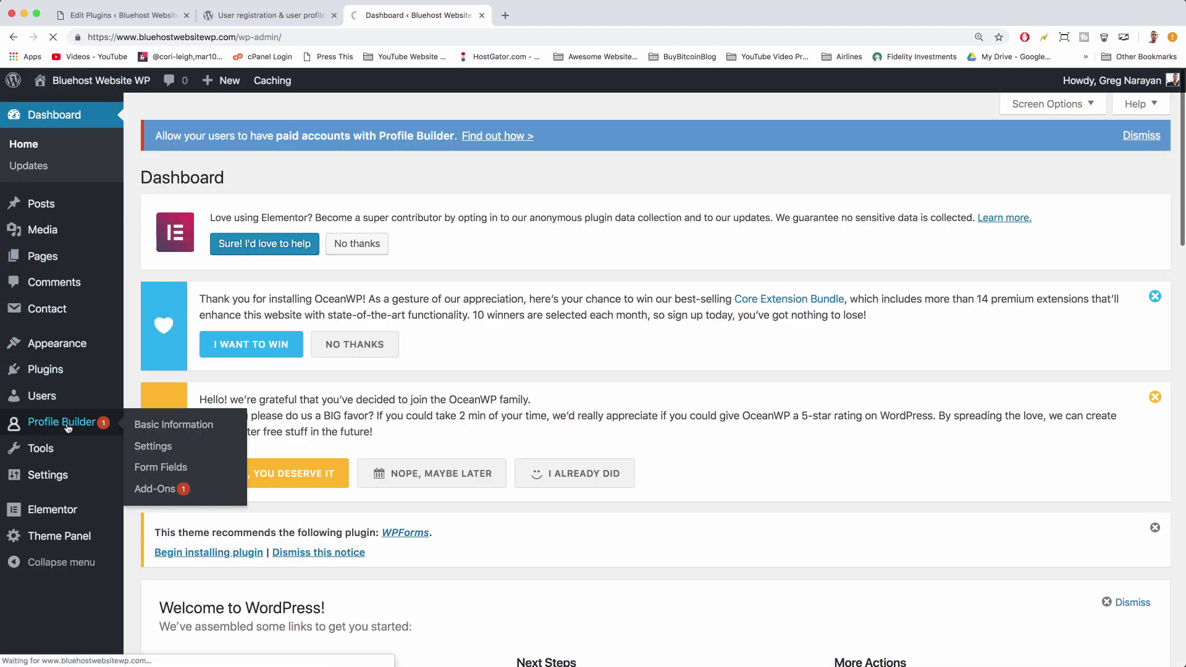
click(803, 326)
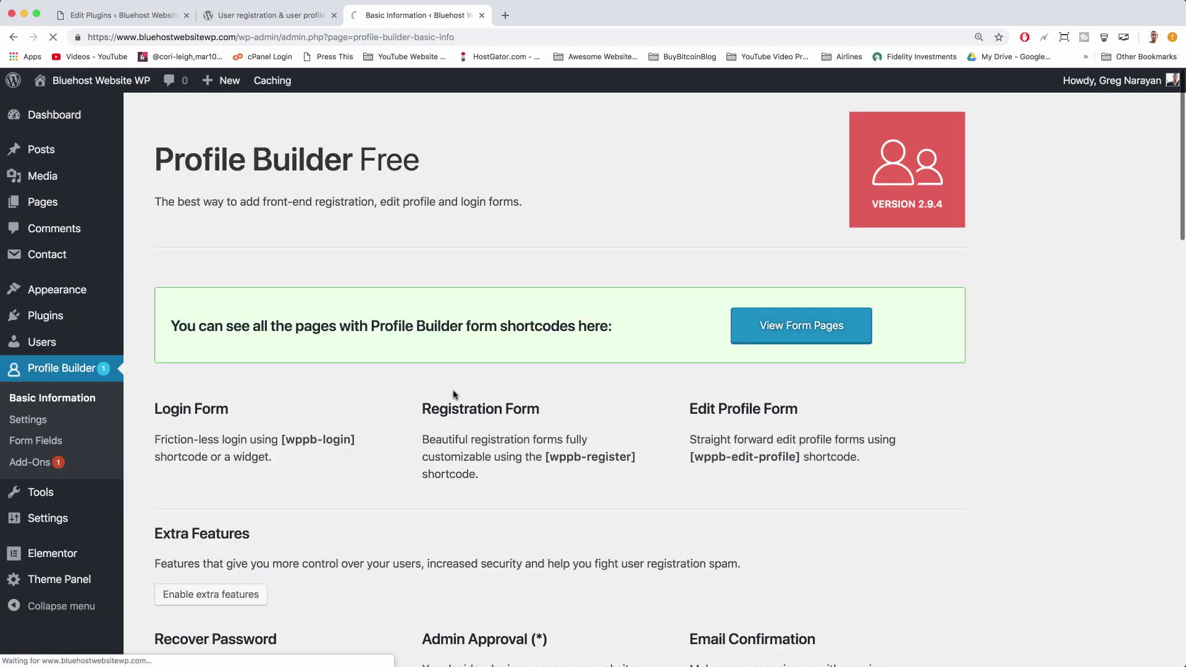
scroll(309, 409, down, 3)
scroll(308, 410, down, 2)
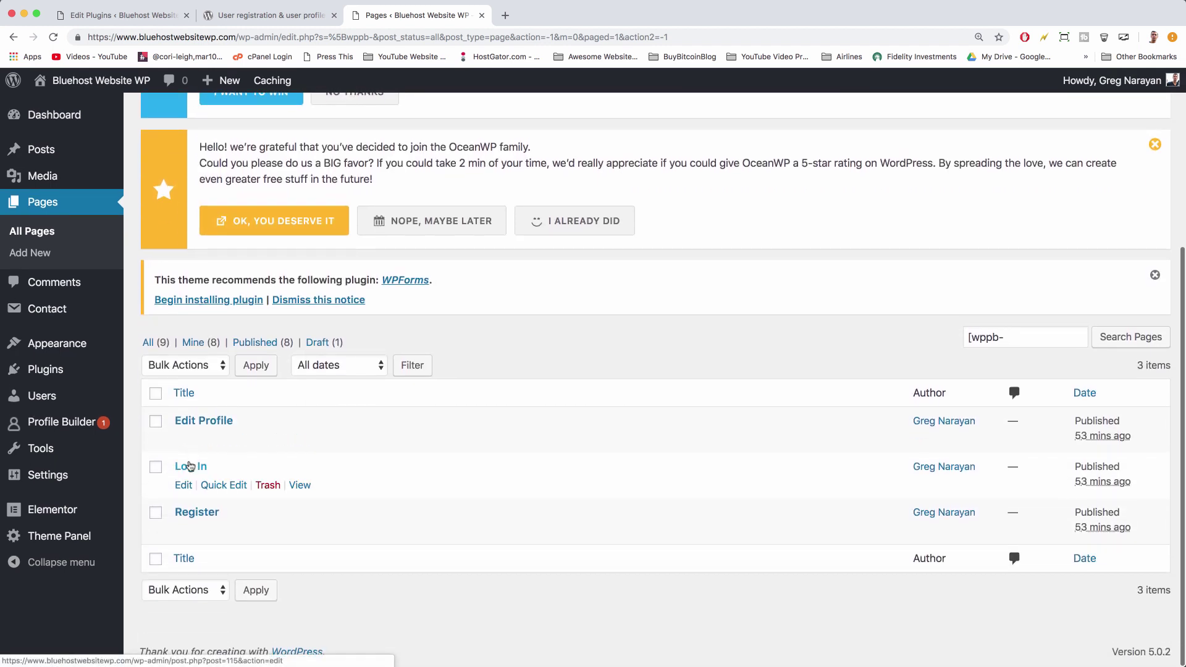
click(190, 467)
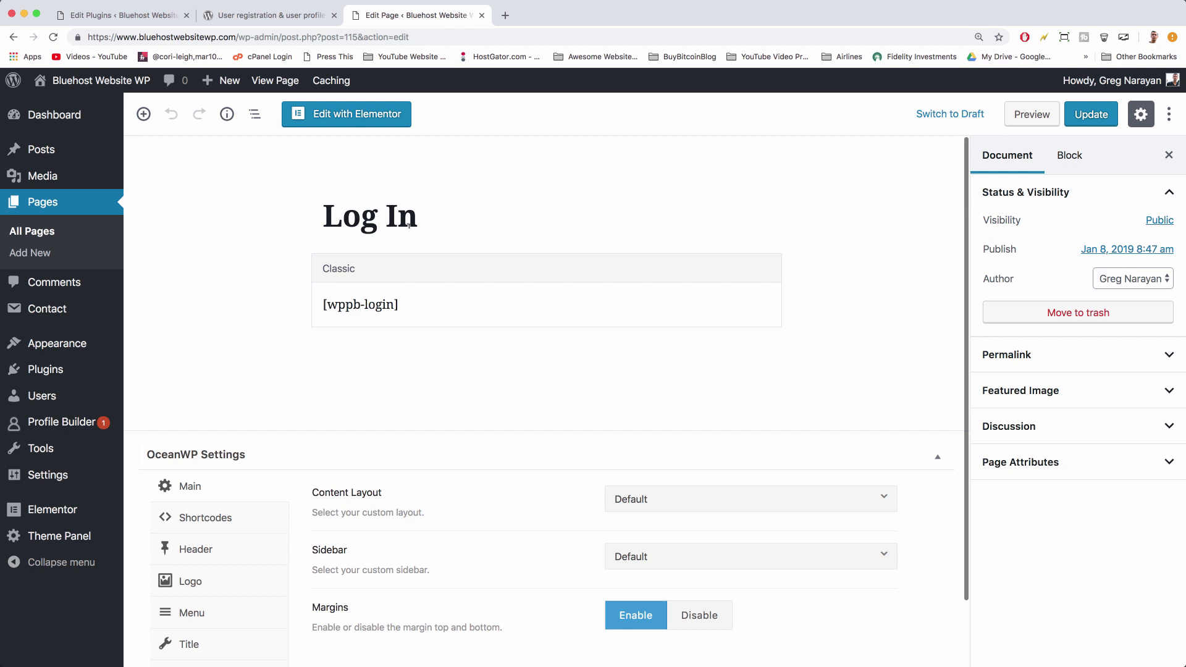
click(270, 78)
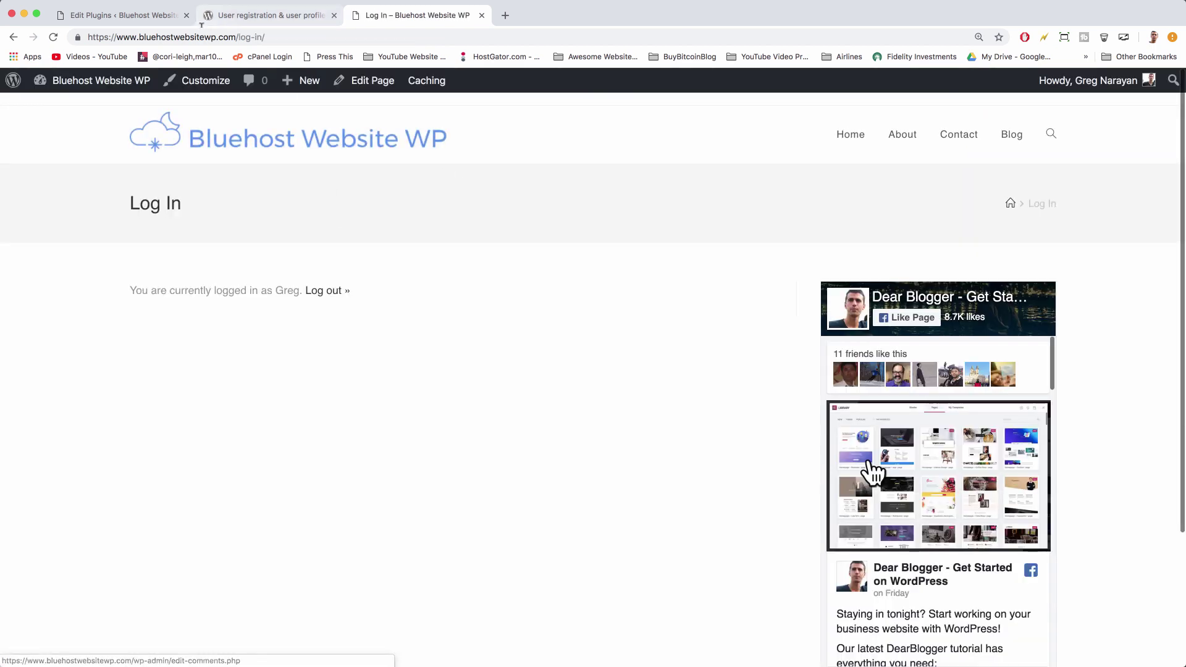
click(206, 37)
key(super+c)
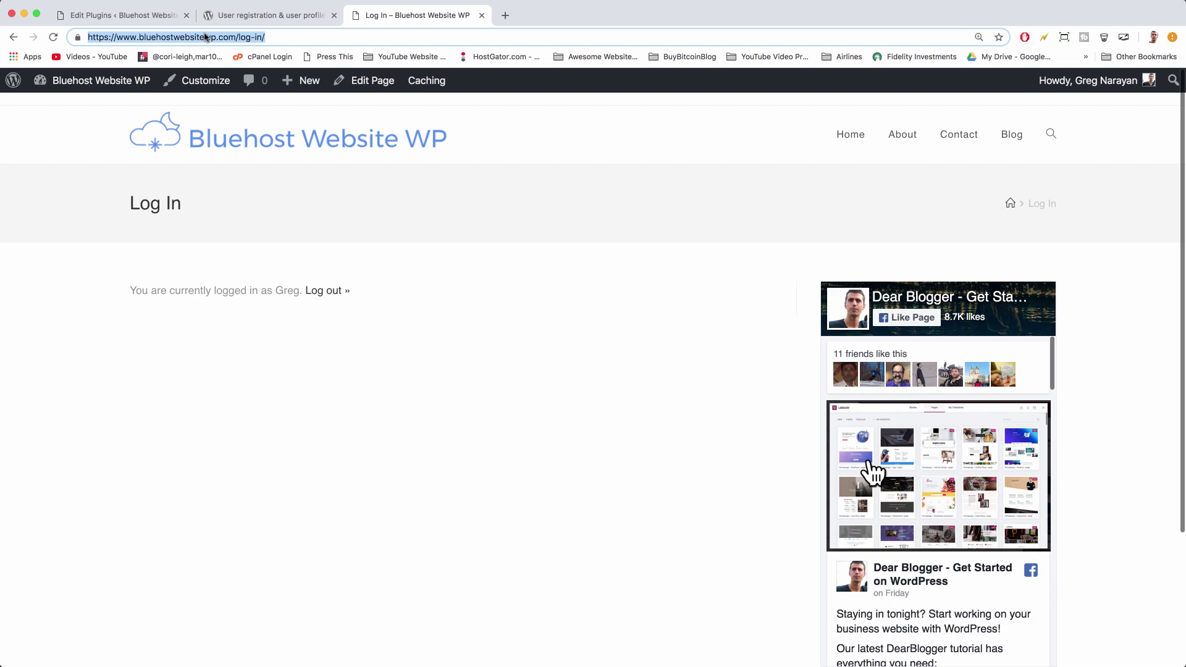
- Load the copied log-in URL in a maximized private window, then return to the home page
key(super+shift+n)
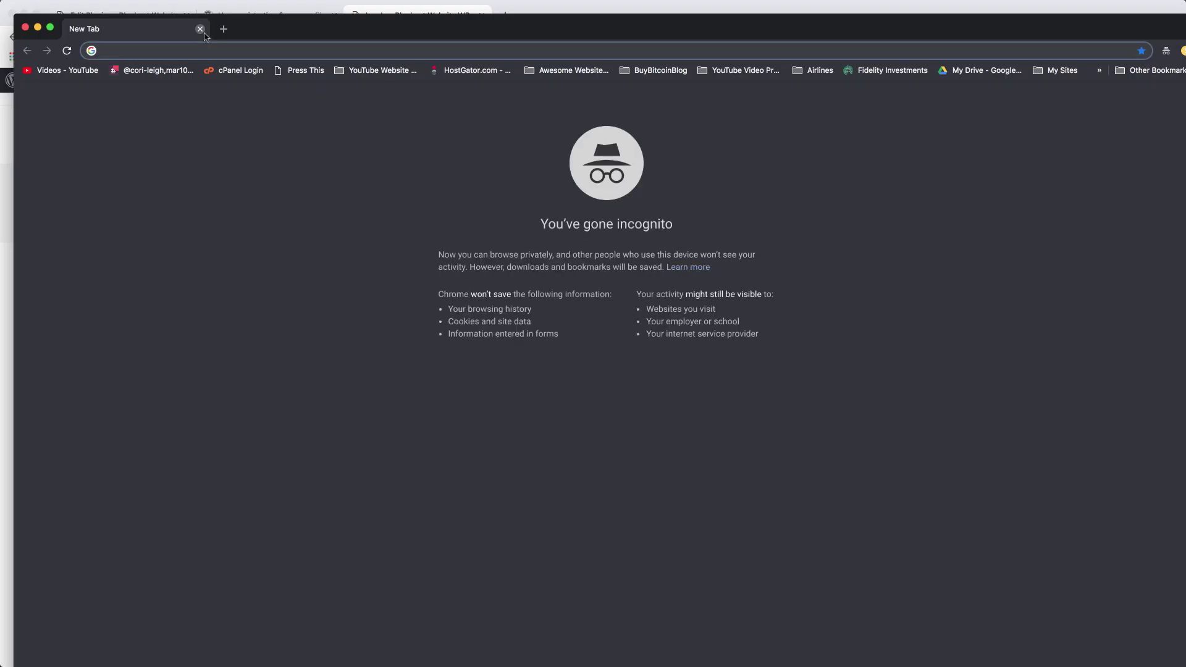
double_click(275, 32)
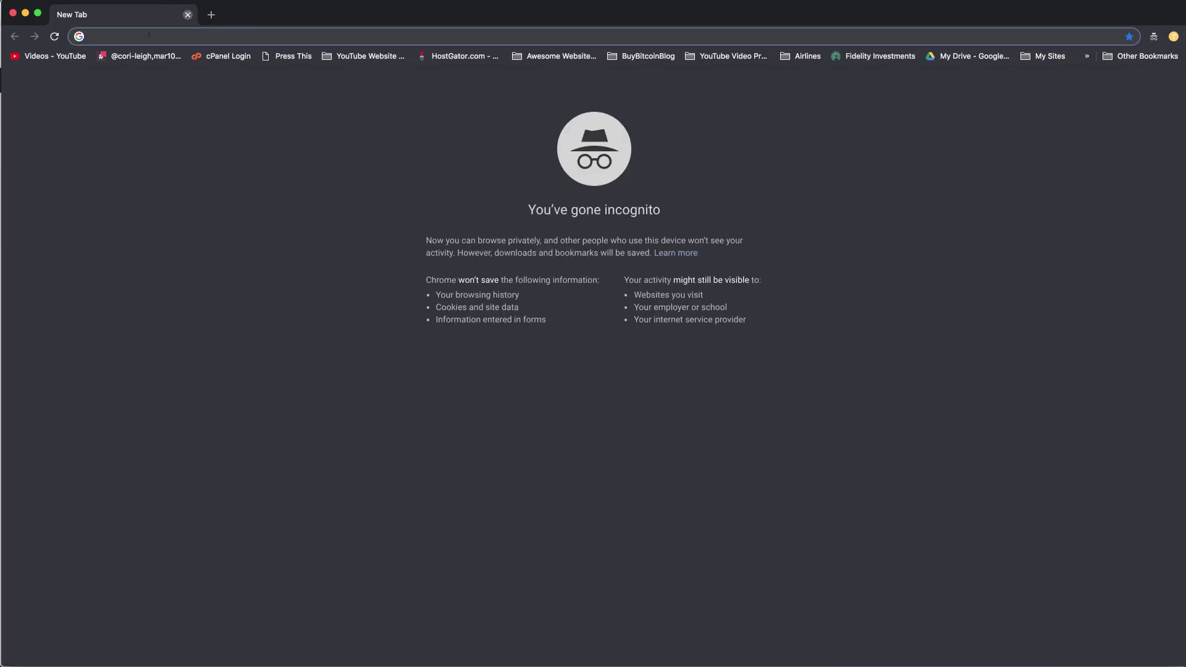
key(super+v)
key(Return)
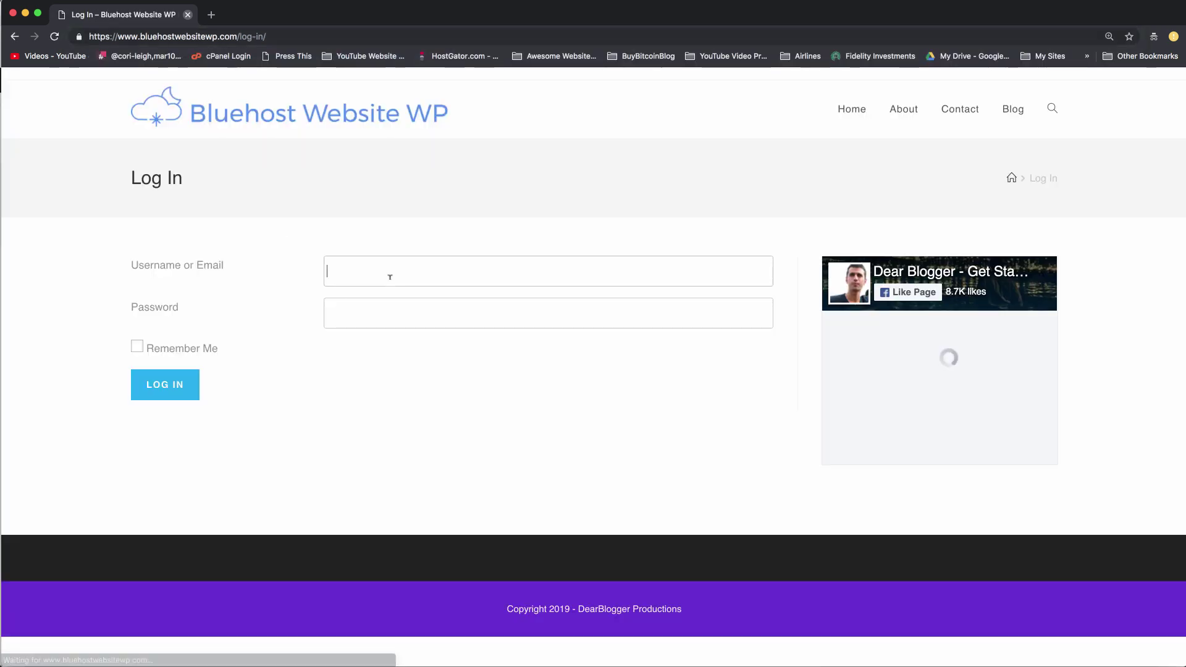
click(404, 315)
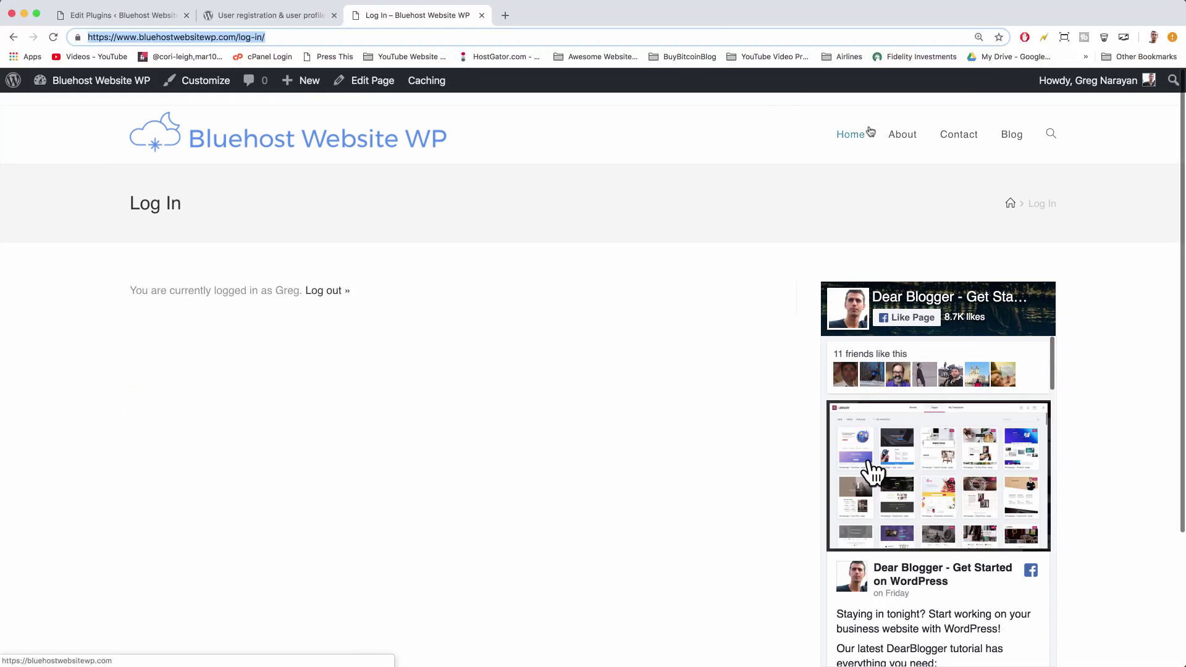
click(393, 146)
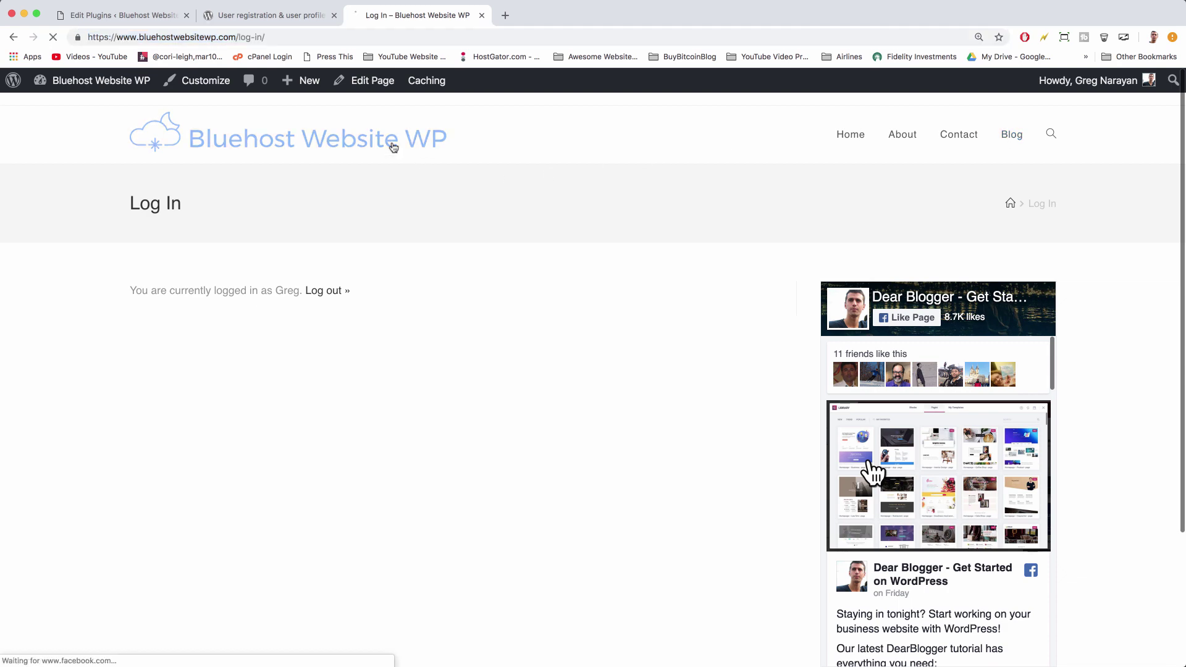